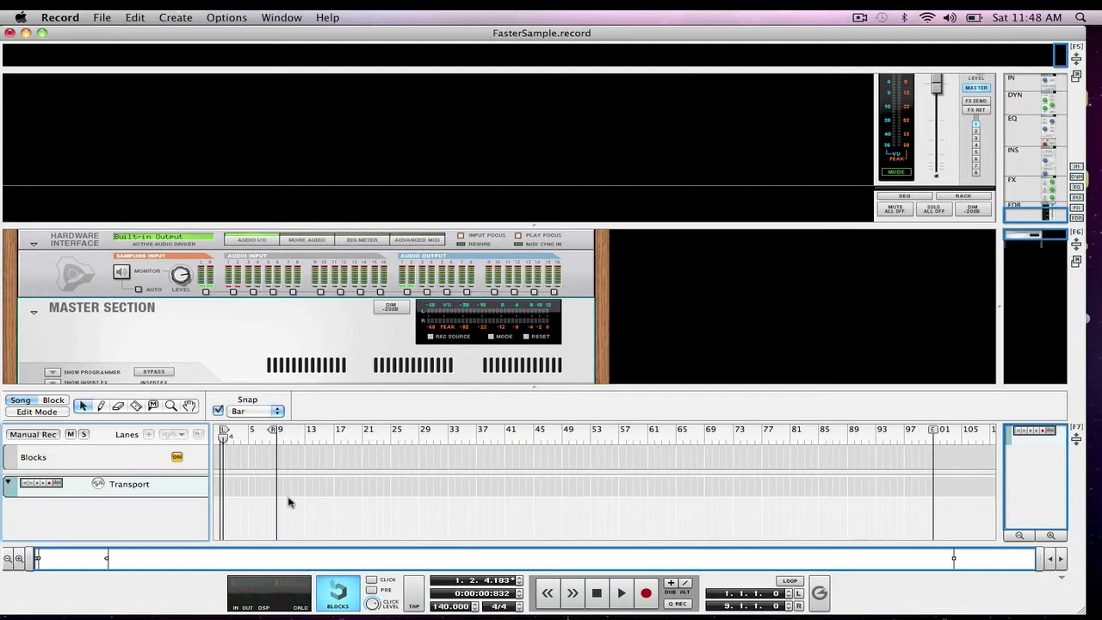
Step: Add an audio track and import Shot Me Down.wav from Music > Bare > SubHuman onto it
key(super+t)
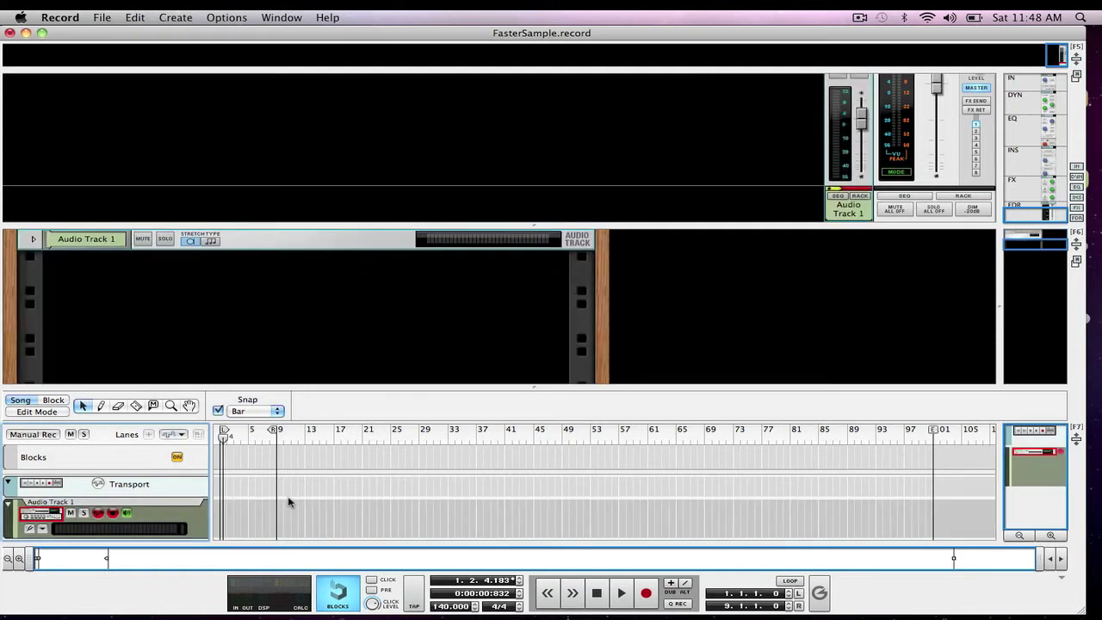
click(104, 17)
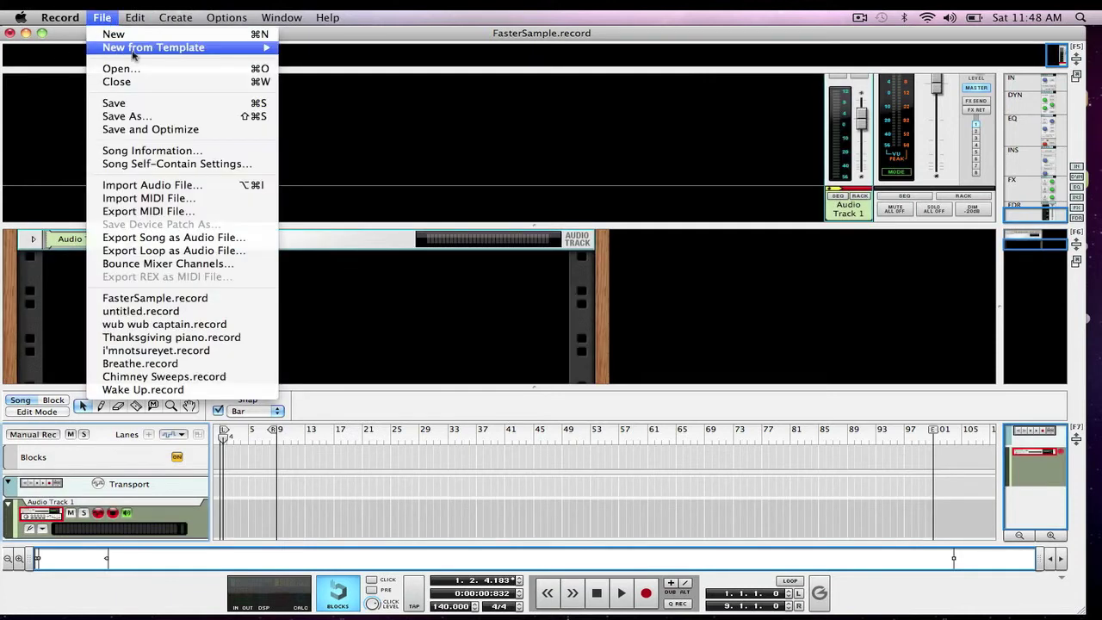
click(174, 185)
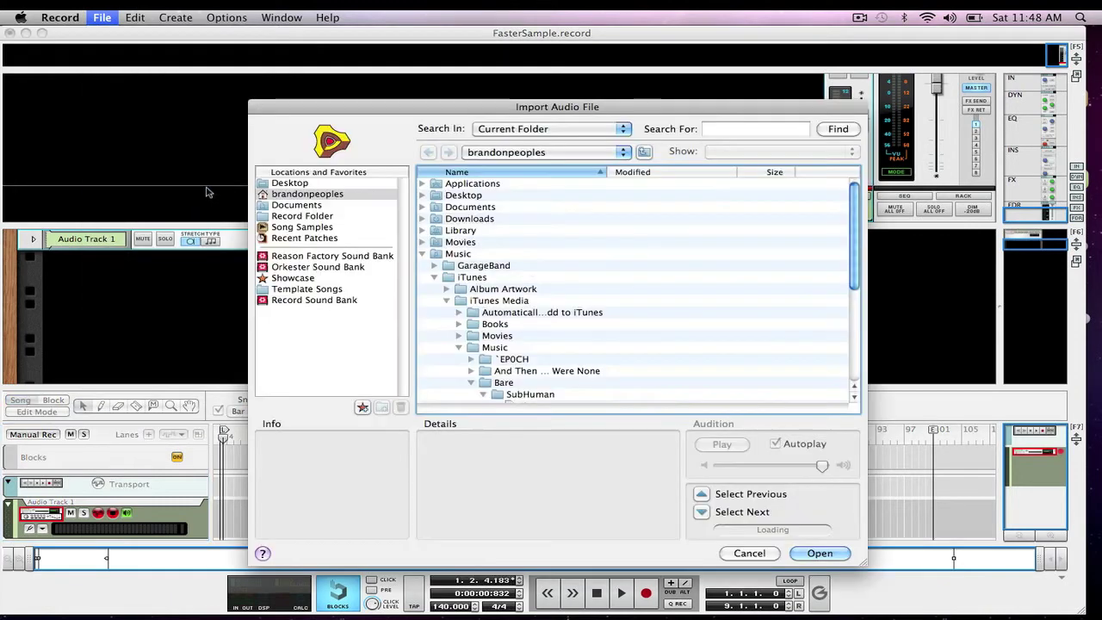
scroll(586, 348, down, 3)
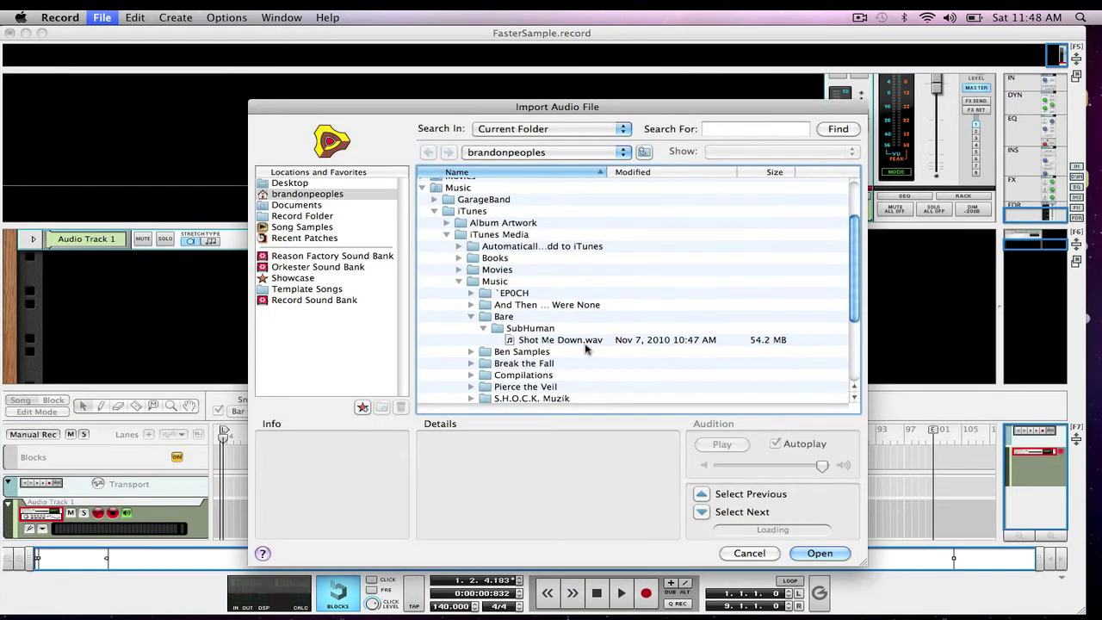
click(575, 342)
click(817, 554)
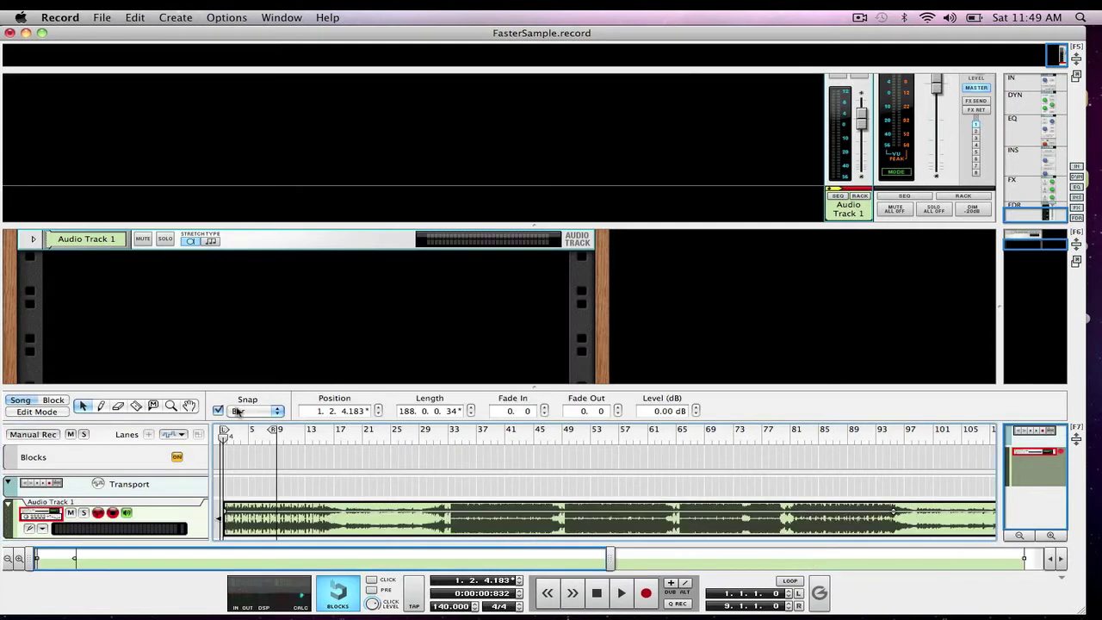
Step: Maximize the sequencer, set Snap to 1/2 and zoom in to the first twelve bars
key(F7)
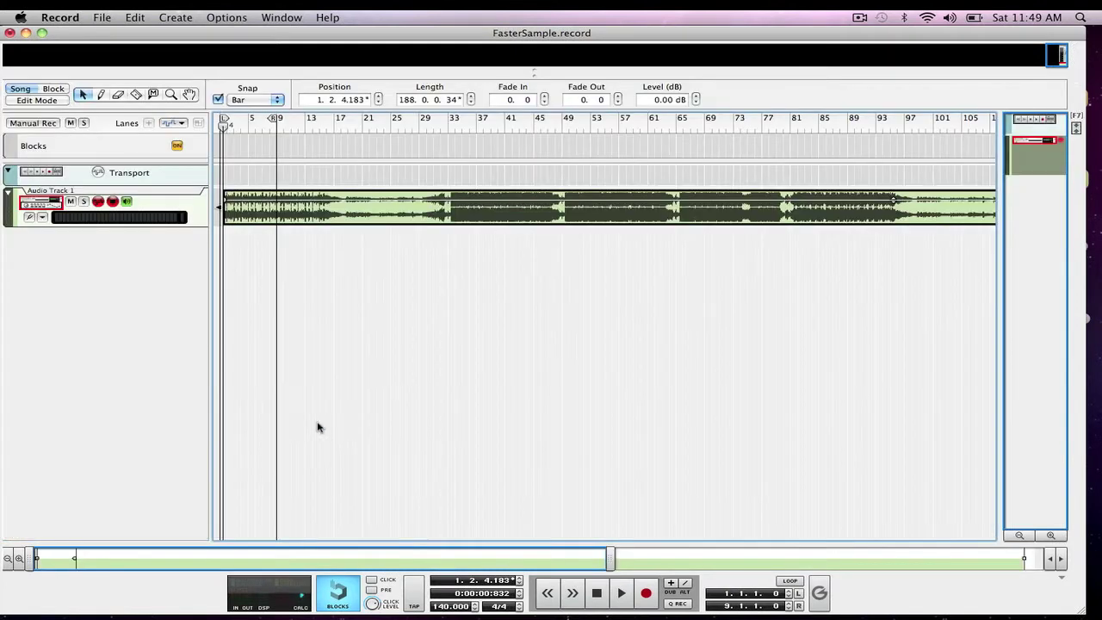
click(277, 103)
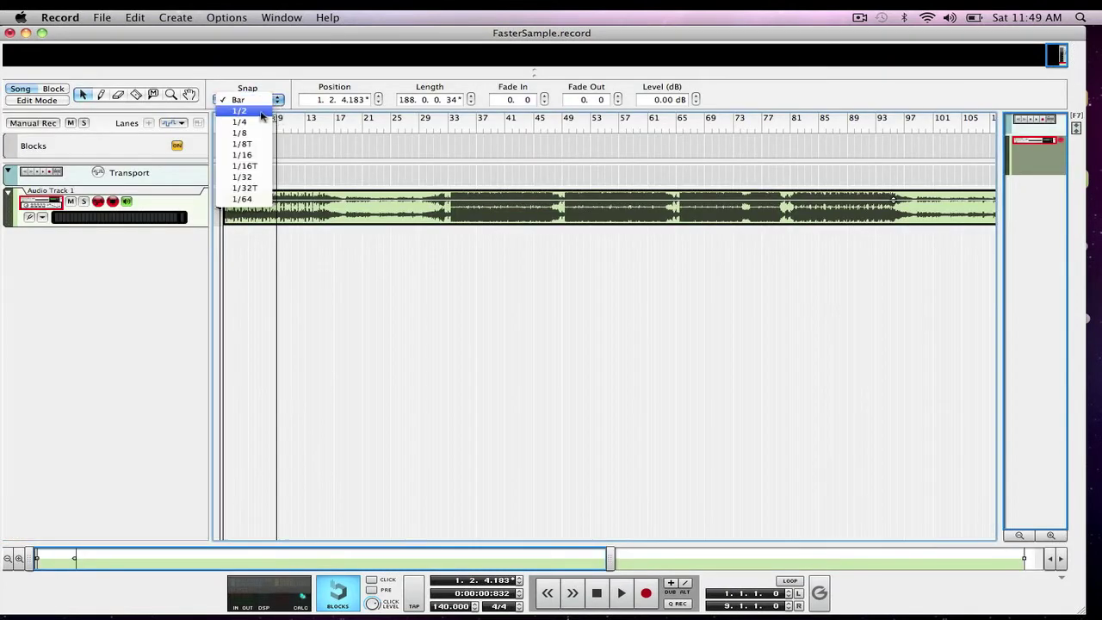
click(260, 112)
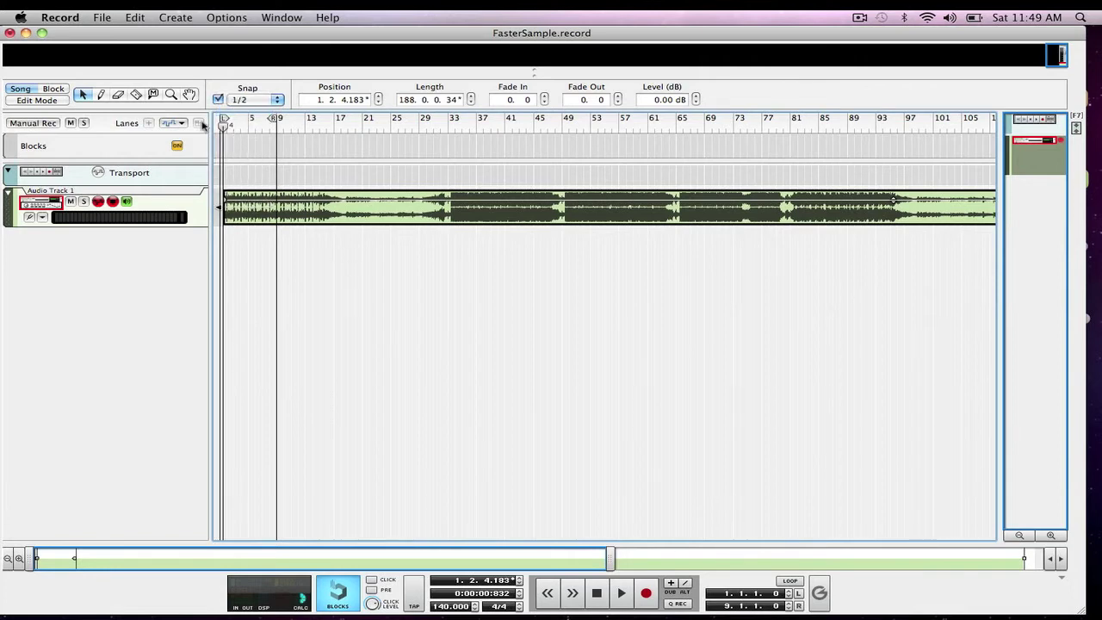
click(171, 95)
click(255, 218)
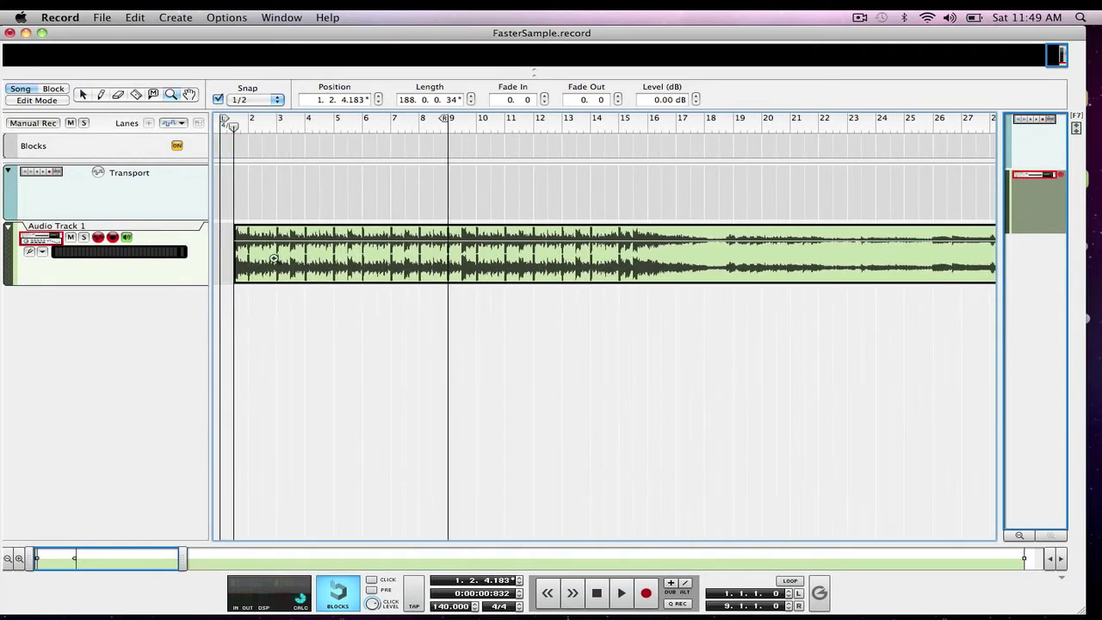
click(273, 258)
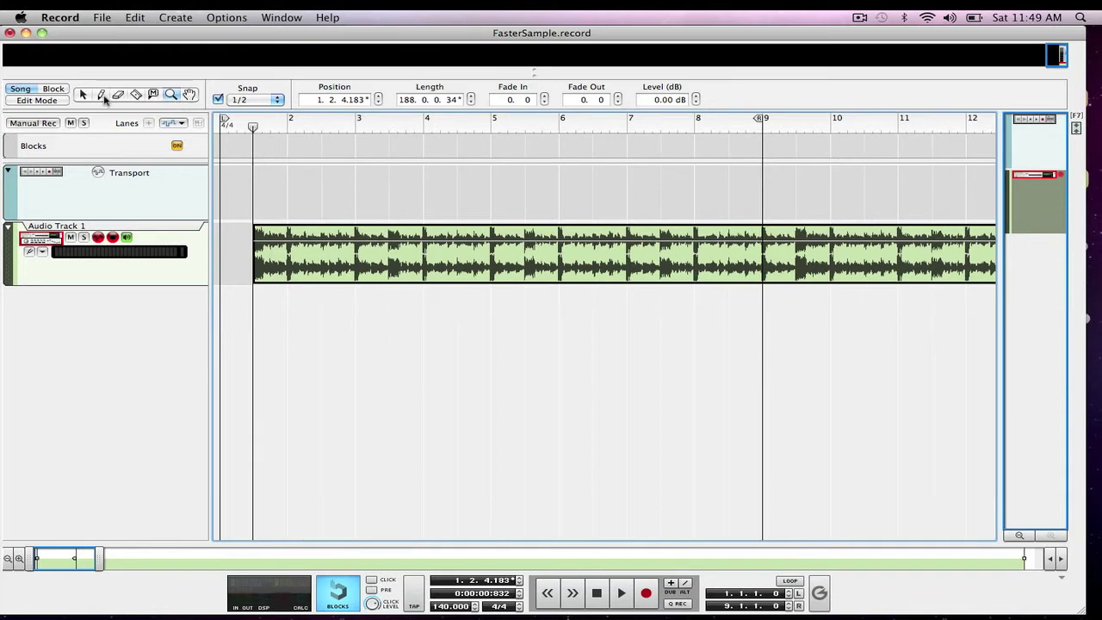
Step: Razor-split the clip at half-bar lines from bar 2 to 5.5 and select the eight pieces
click(136, 94)
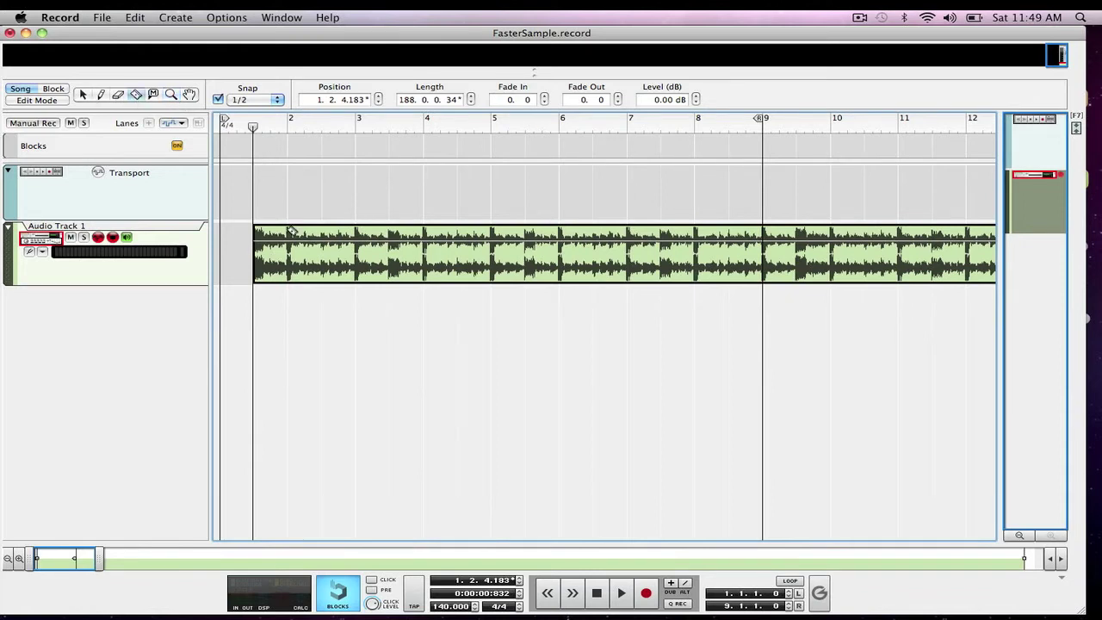
click(291, 246)
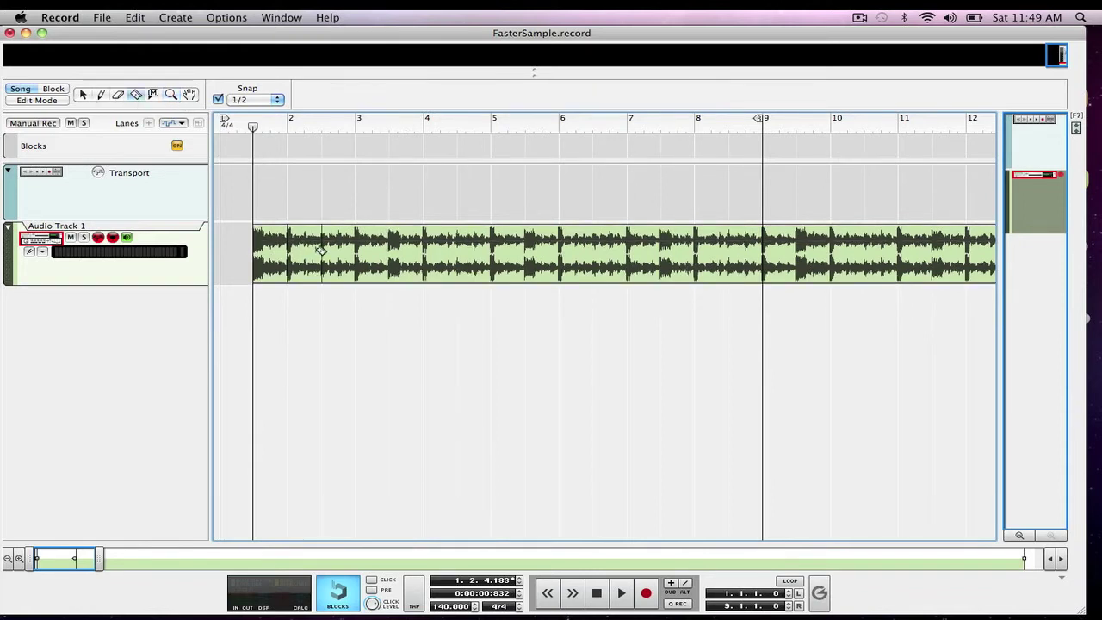
click(423, 249)
click(458, 256)
click(491, 256)
click(526, 255)
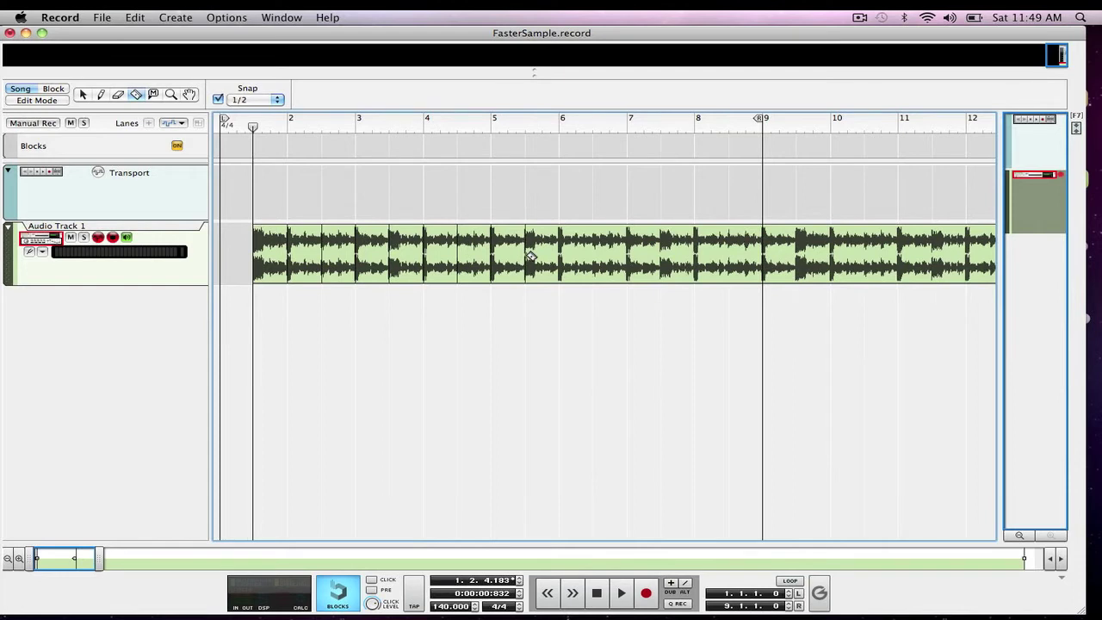
click(83, 95)
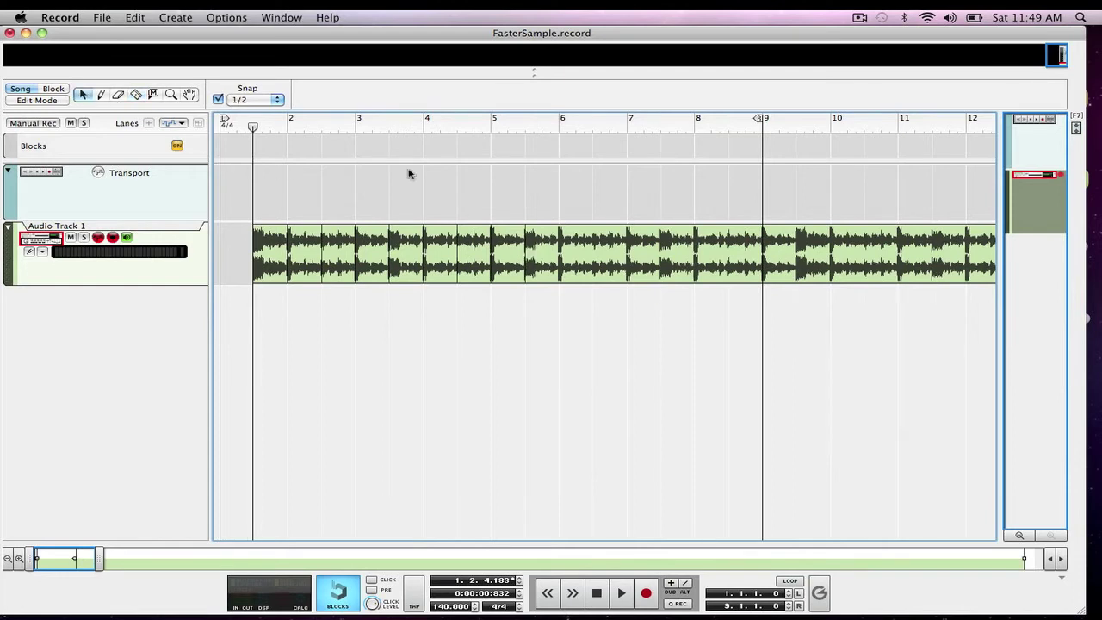
drag(508, 200, 268, 322)
Step: Bounce the eight selected clips to new samples and switch to the rack view
right_click(374, 277)
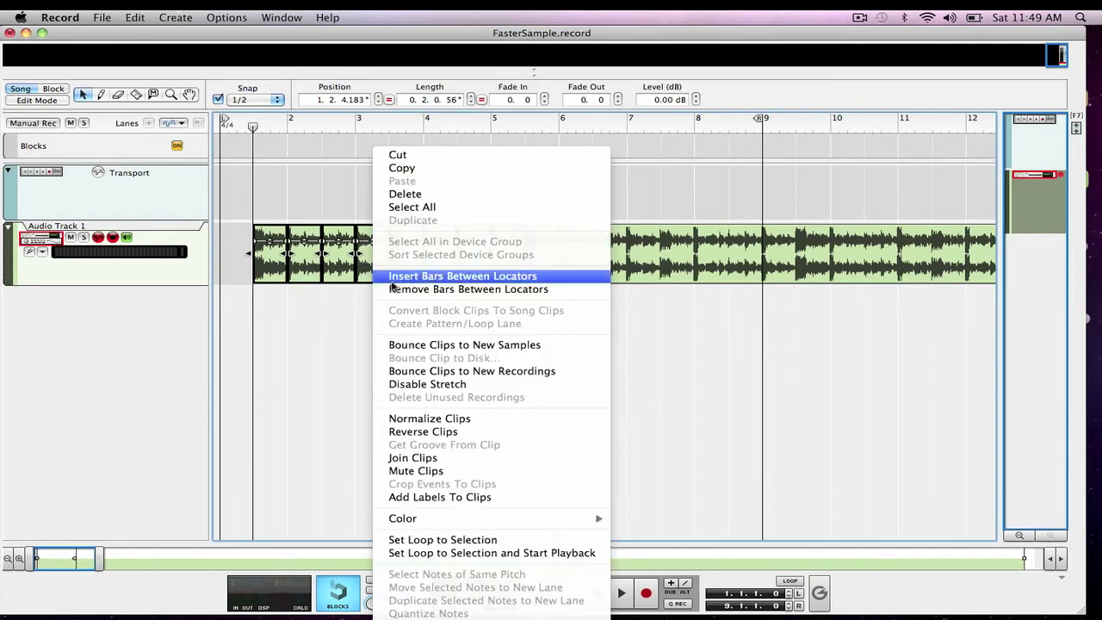
click(466, 346)
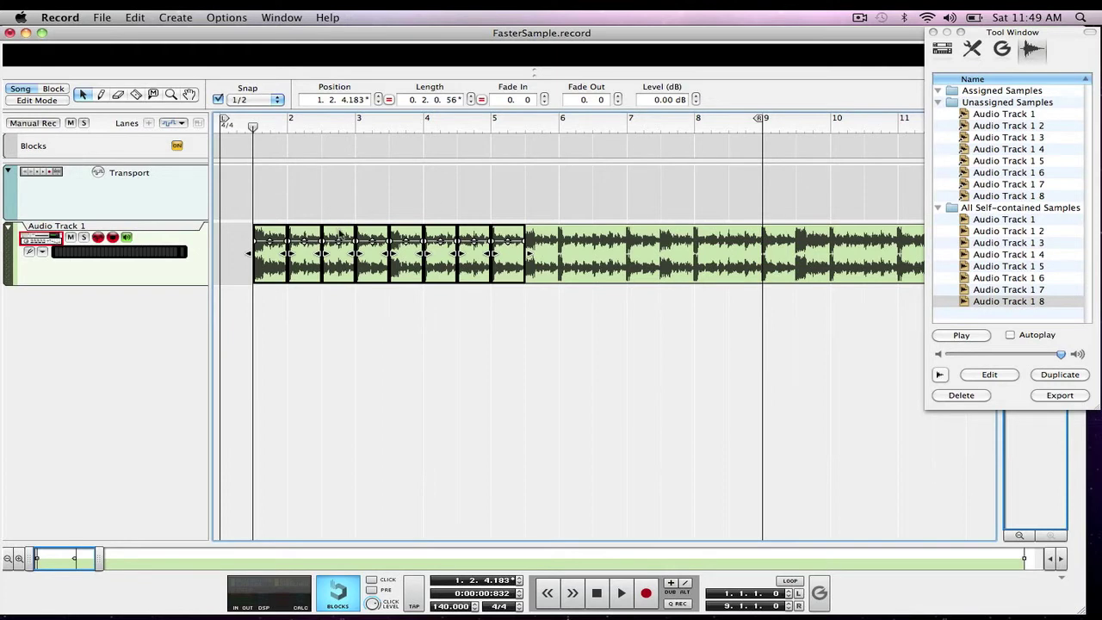
key(Tab)
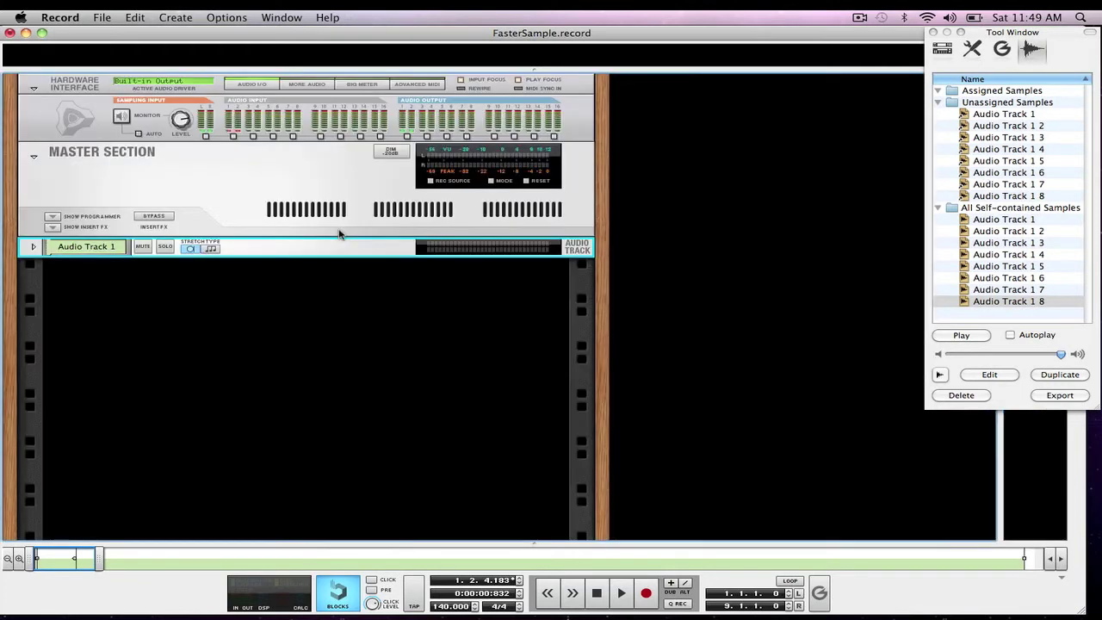
right_click(218, 333)
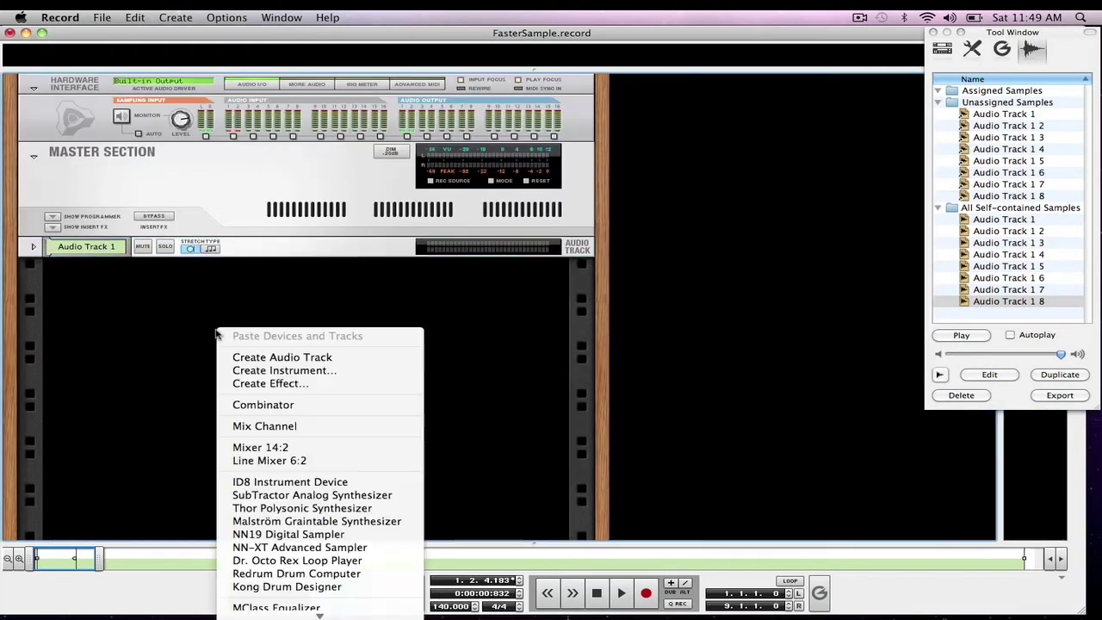
Step: Create Kong Drum Designer, initialize its patch, and load NN-Nano Sampler as Drum 1's module
click(343, 587)
right_click(213, 300)
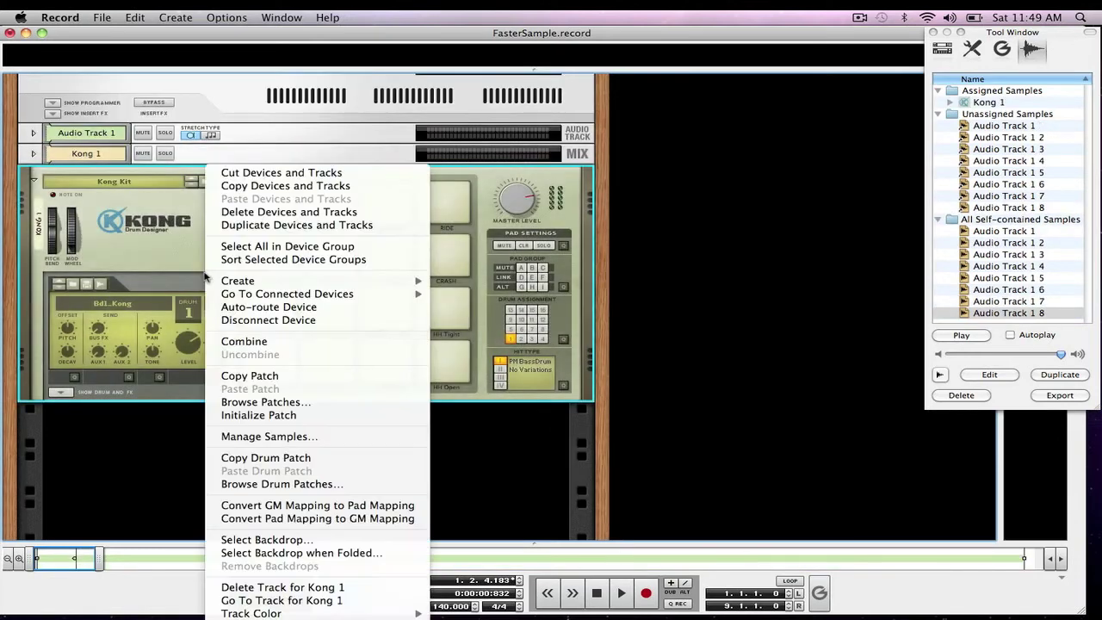
click(287, 416)
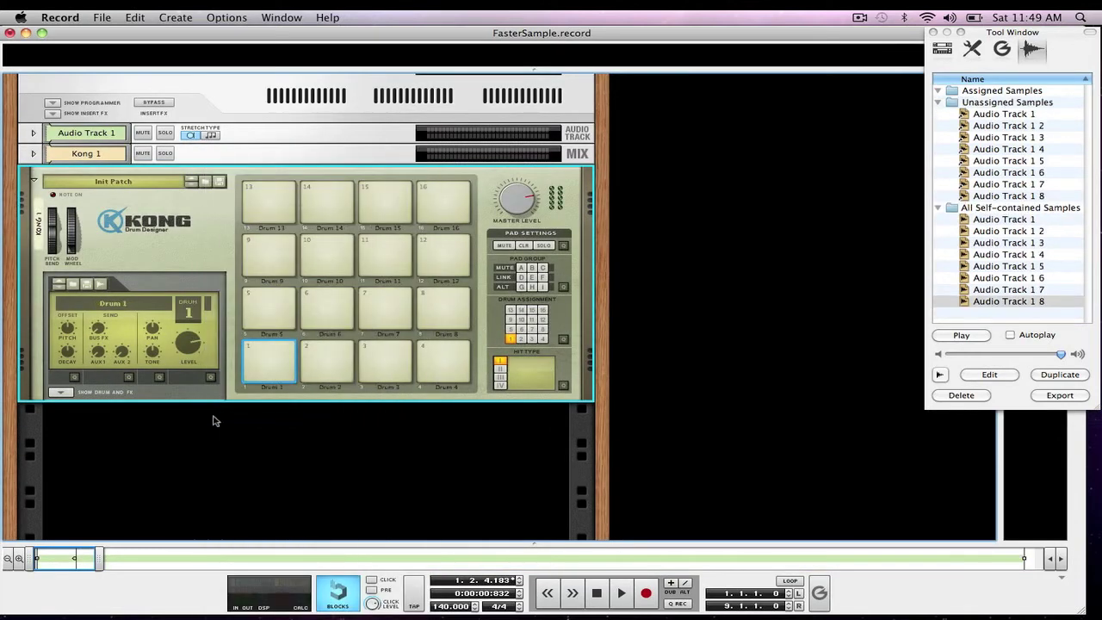
click(59, 394)
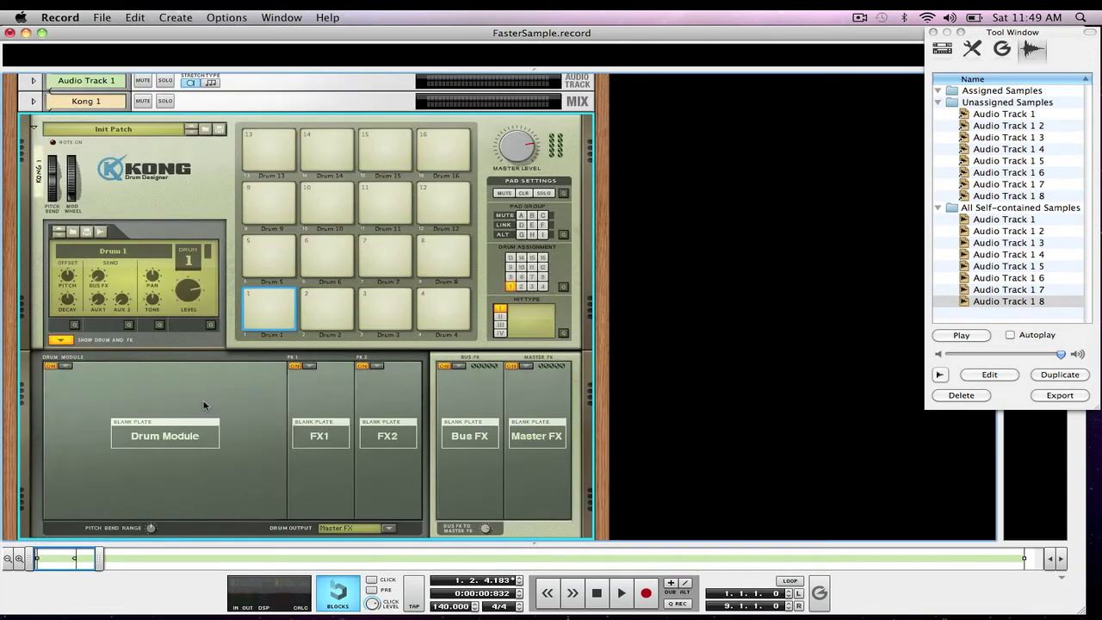
scroll(204, 405, down, 4)
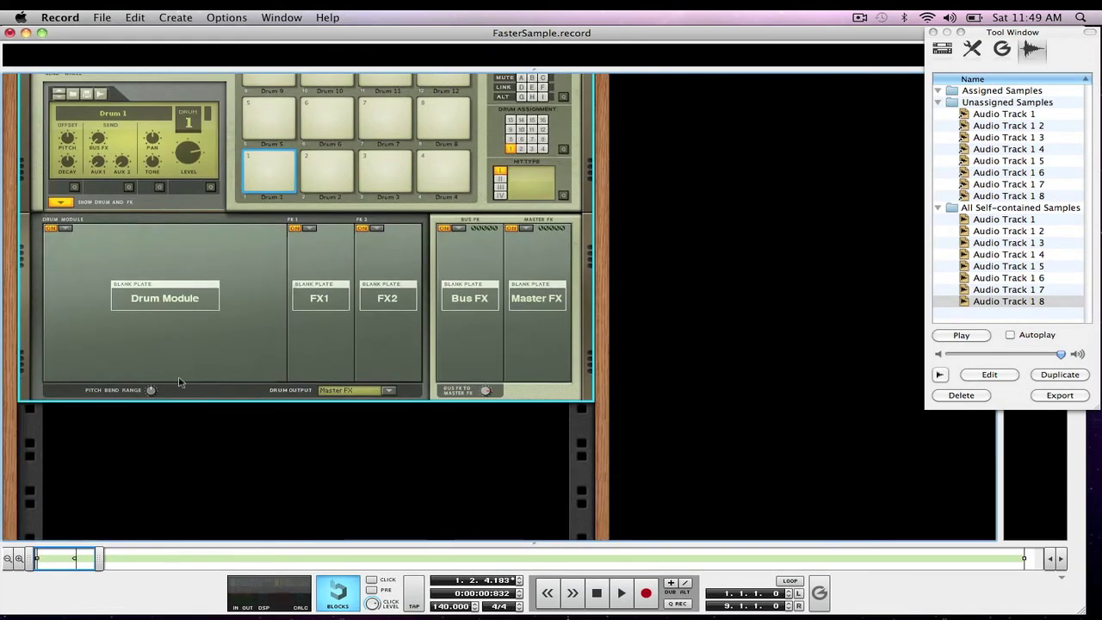
click(66, 229)
click(103, 254)
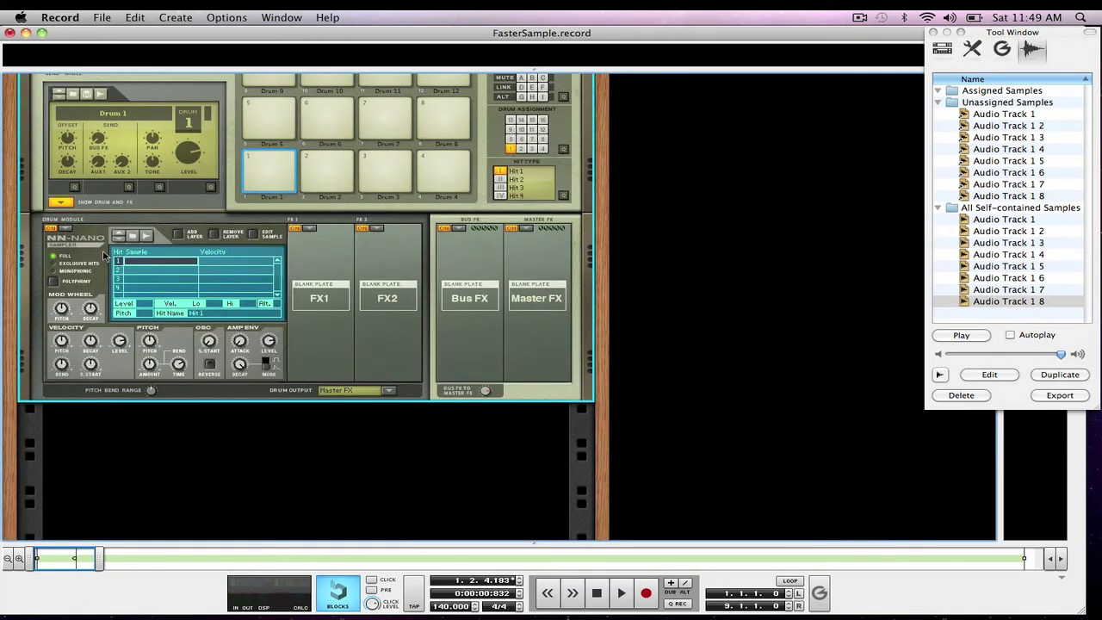
Step: Load song samples Audio Track 1 and Audio Track 1 2 into Drum 1's hits 1 and 2
double_click(157, 267)
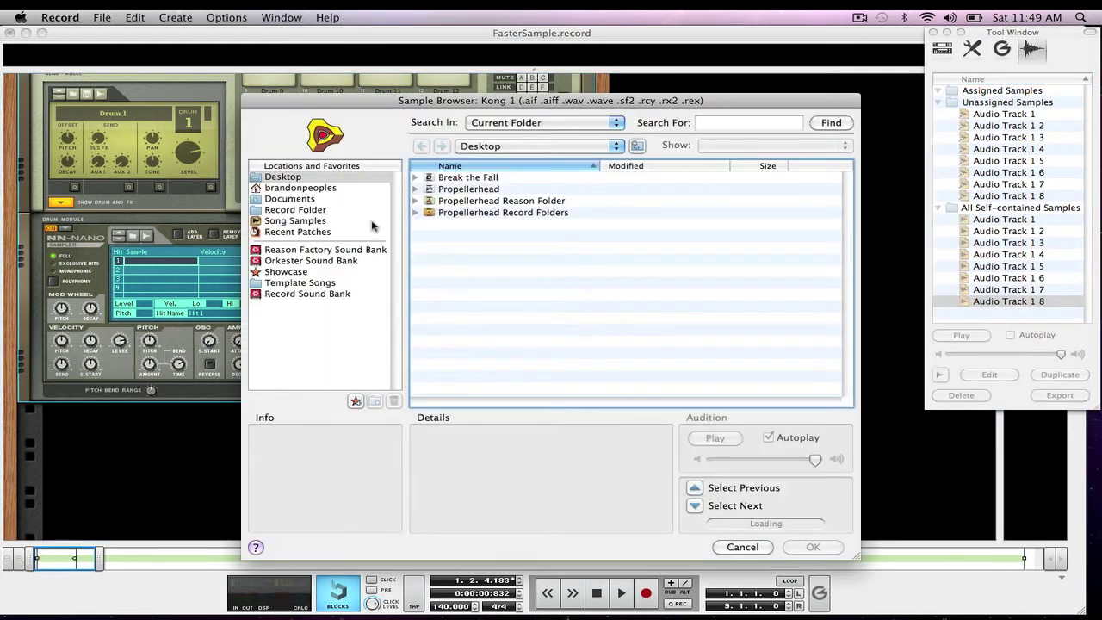
click(293, 222)
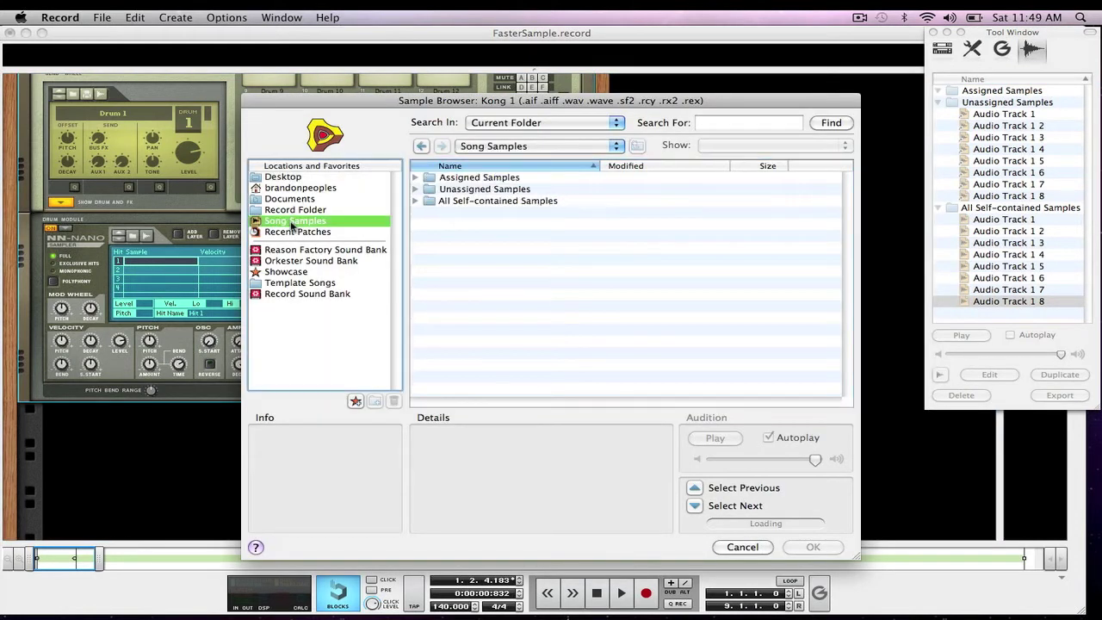
click(416, 191)
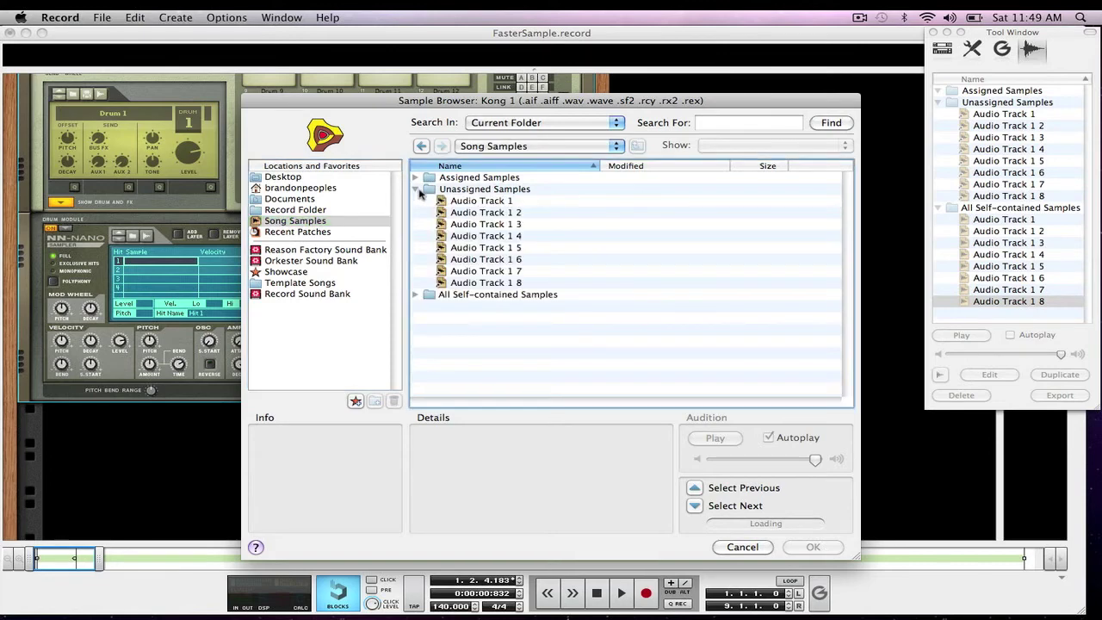
click(452, 203)
click(813, 547)
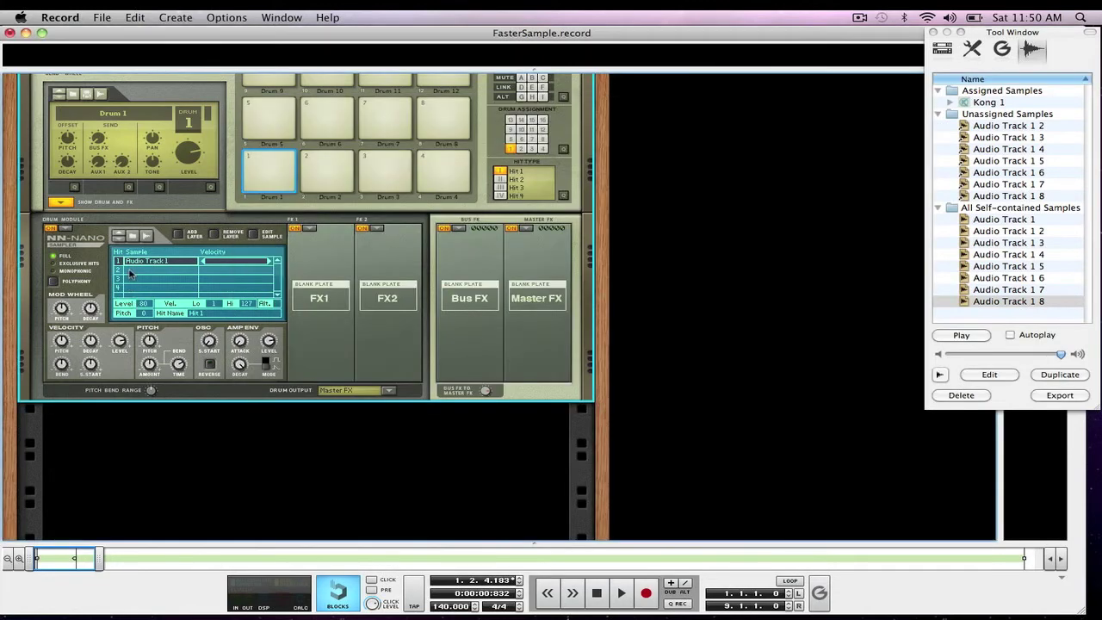
double_click(131, 269)
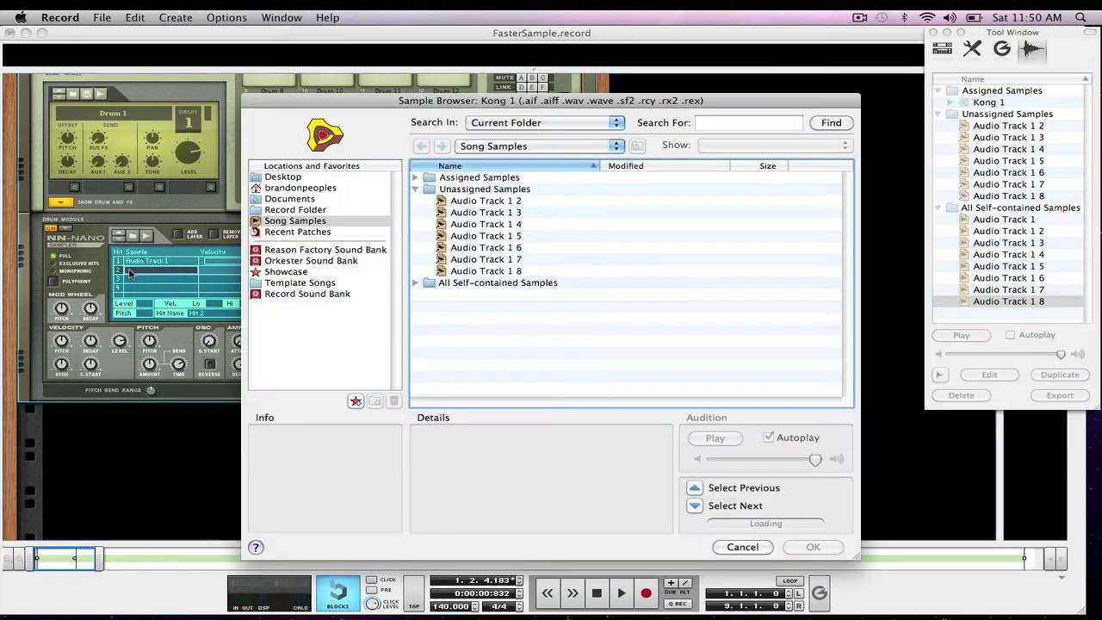
double_click(482, 201)
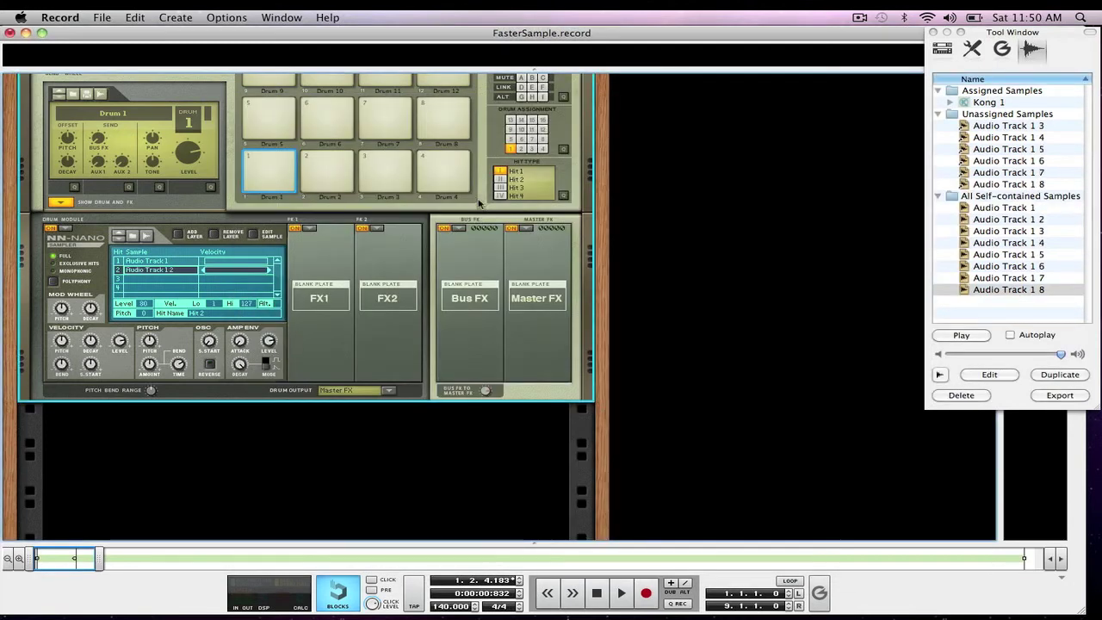
Step: Load Audio Track 1 3 and Audio Track 1 4 into Drum 1's hits 3 and 4
double_click(145, 280)
click(479, 204)
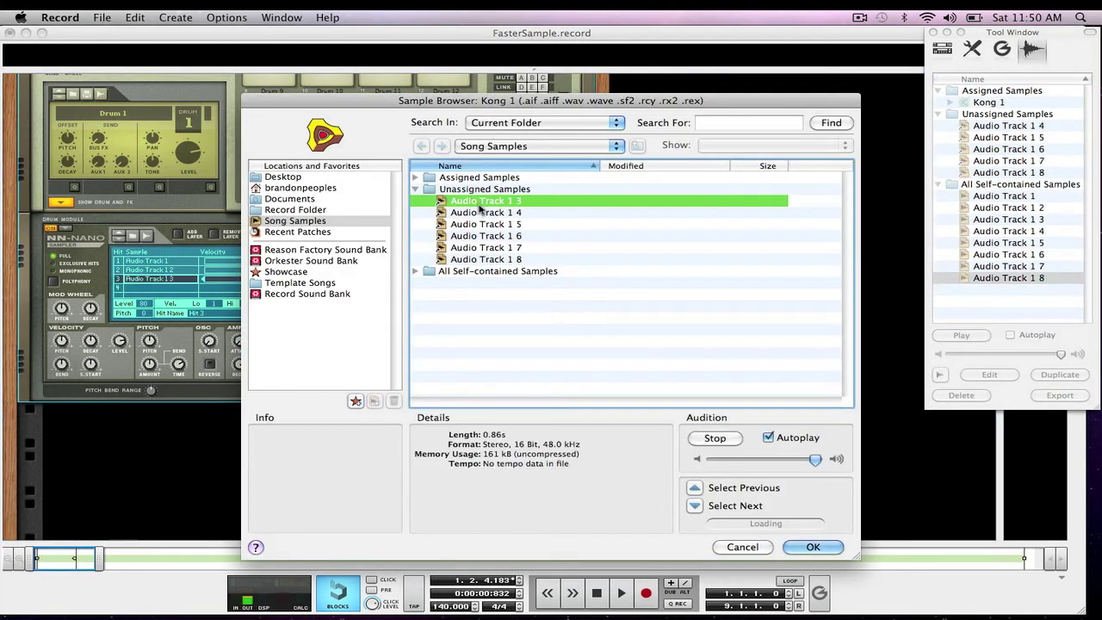
double_click(480, 204)
click(154, 289)
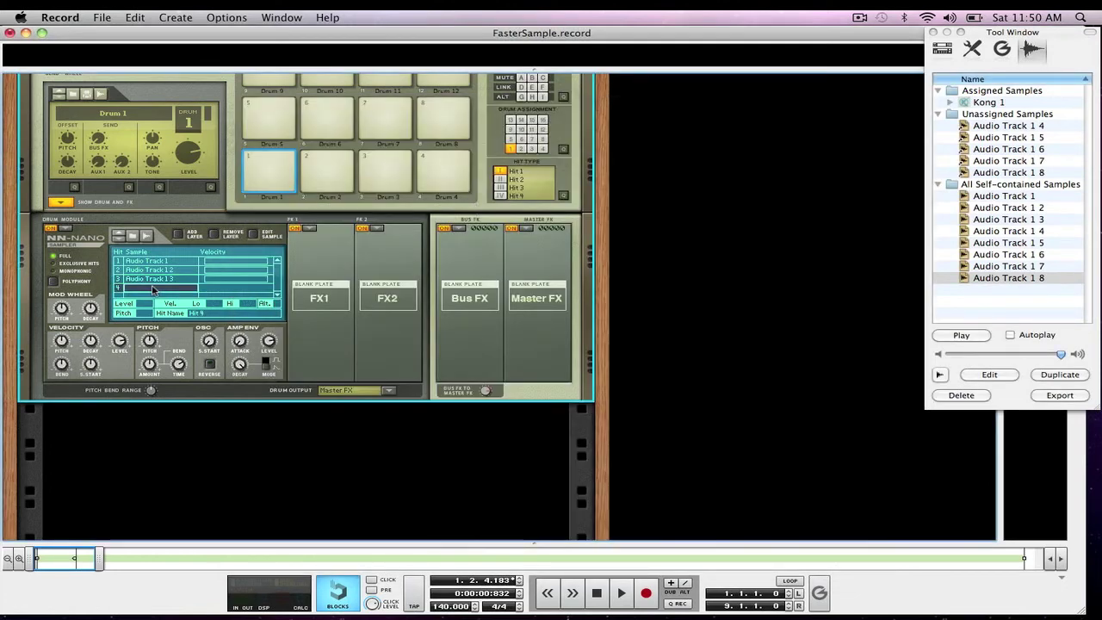
double_click(153, 289)
double_click(487, 207)
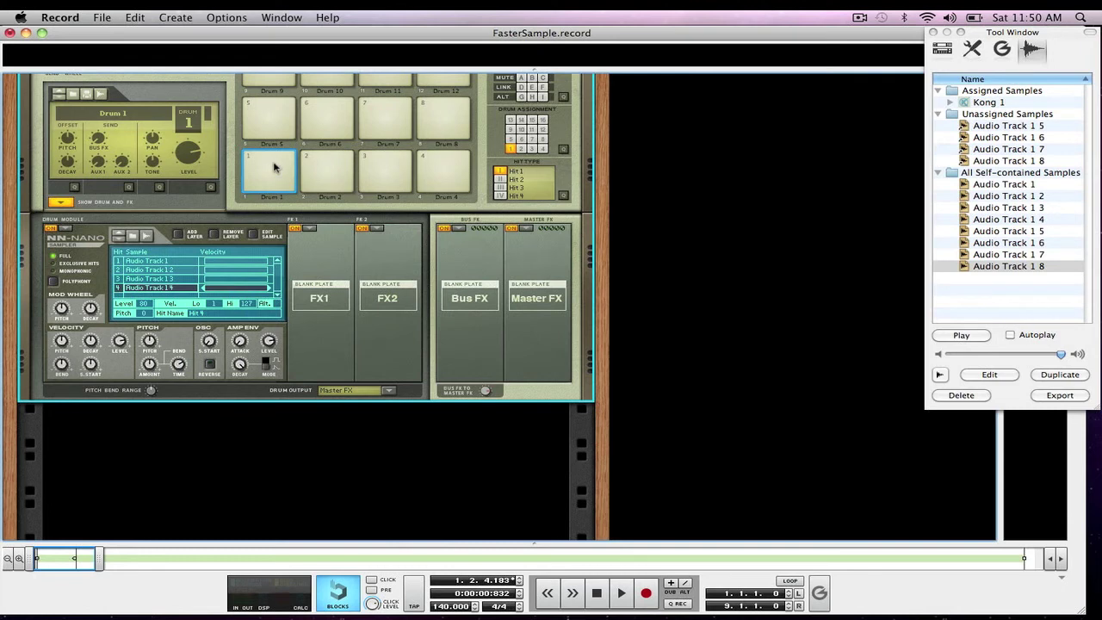
click(329, 166)
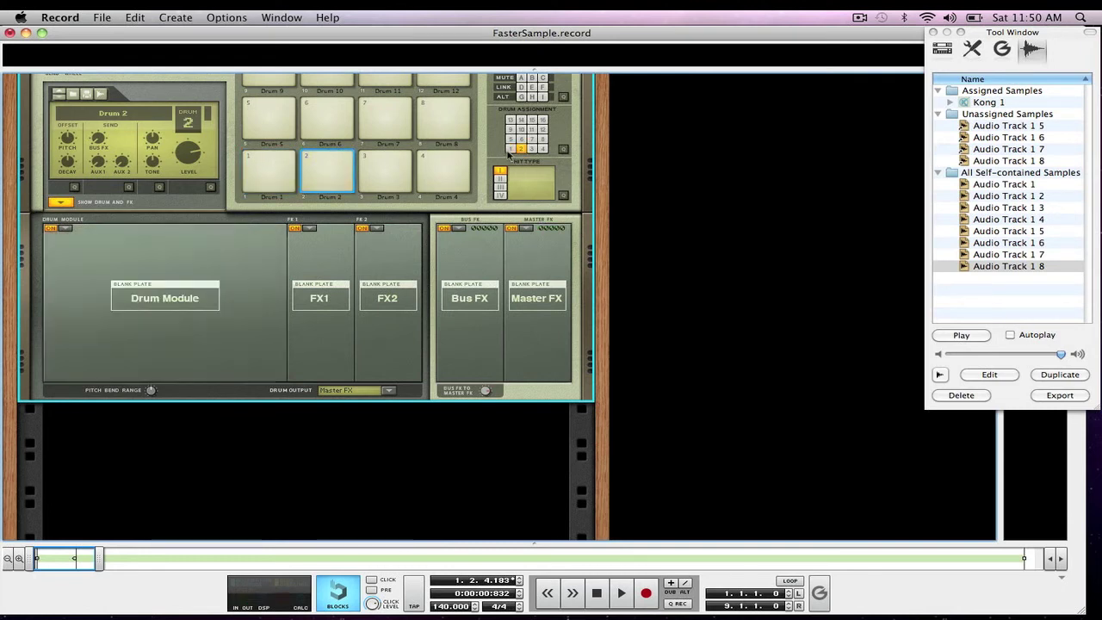
Step: Assign pads 2, 3 and 4 to Drum 1
click(510, 150)
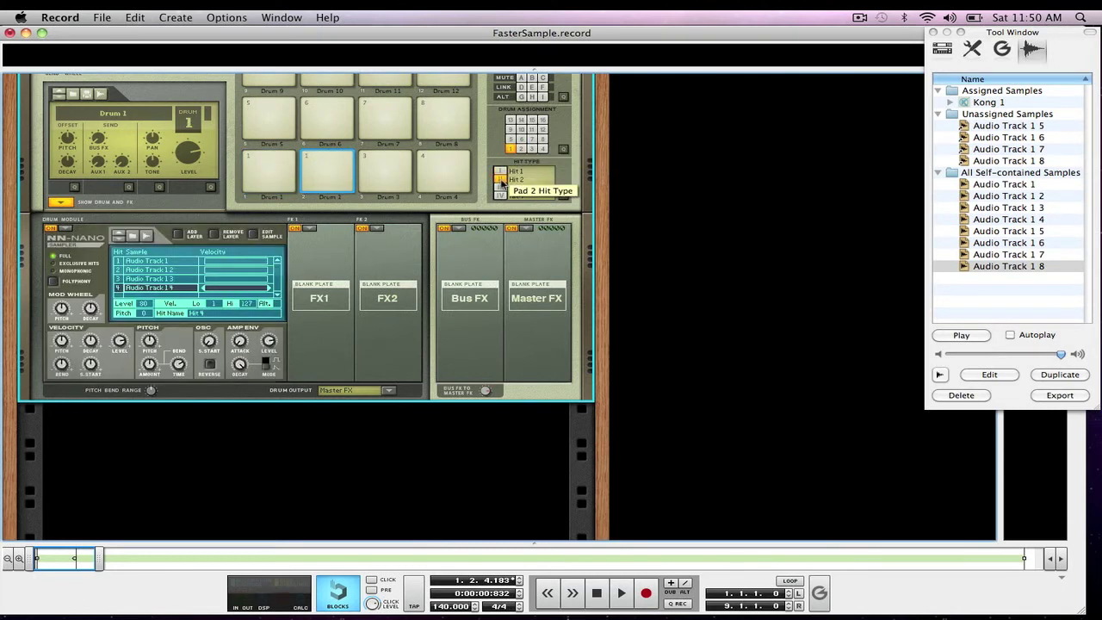
click(386, 176)
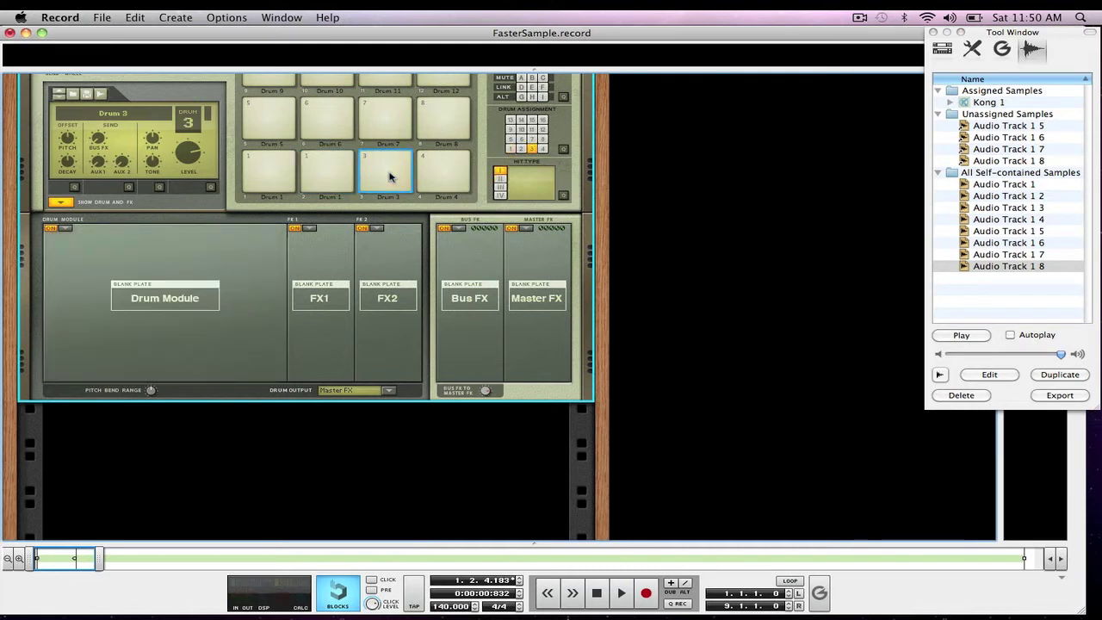
click(510, 150)
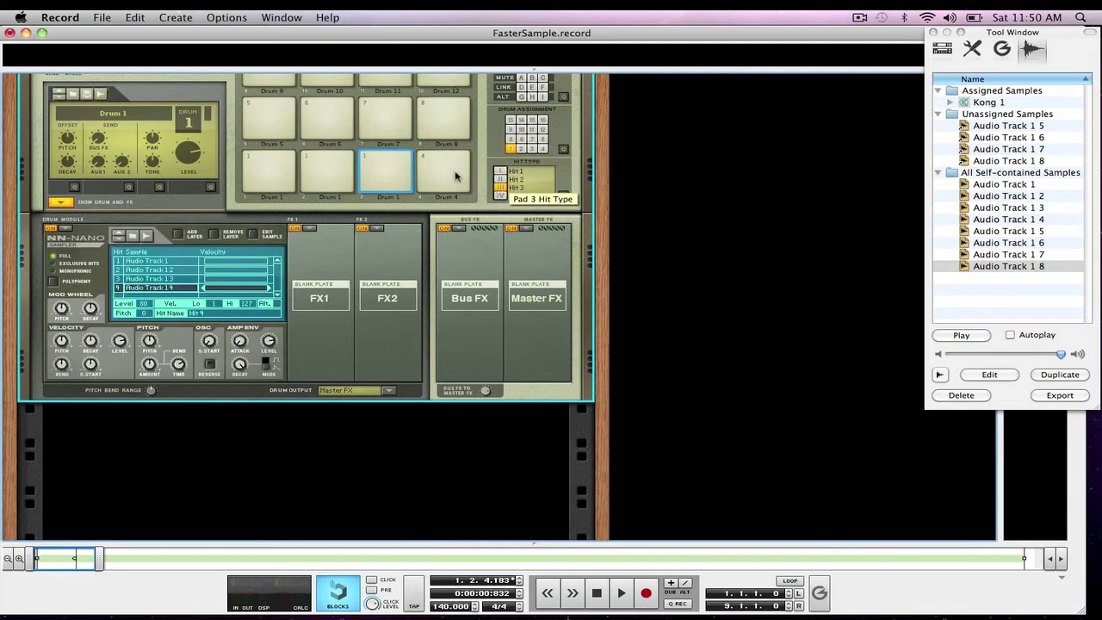
click(456, 176)
click(510, 150)
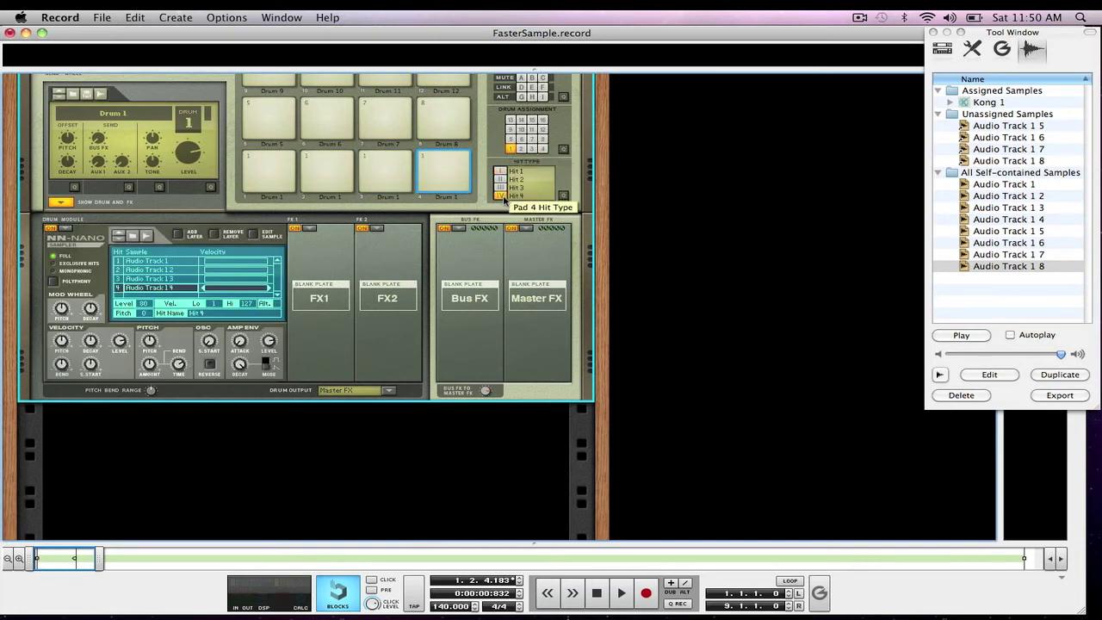
Step: Audition pads 1 through 4, then select pad 5
click(261, 170)
click(320, 168)
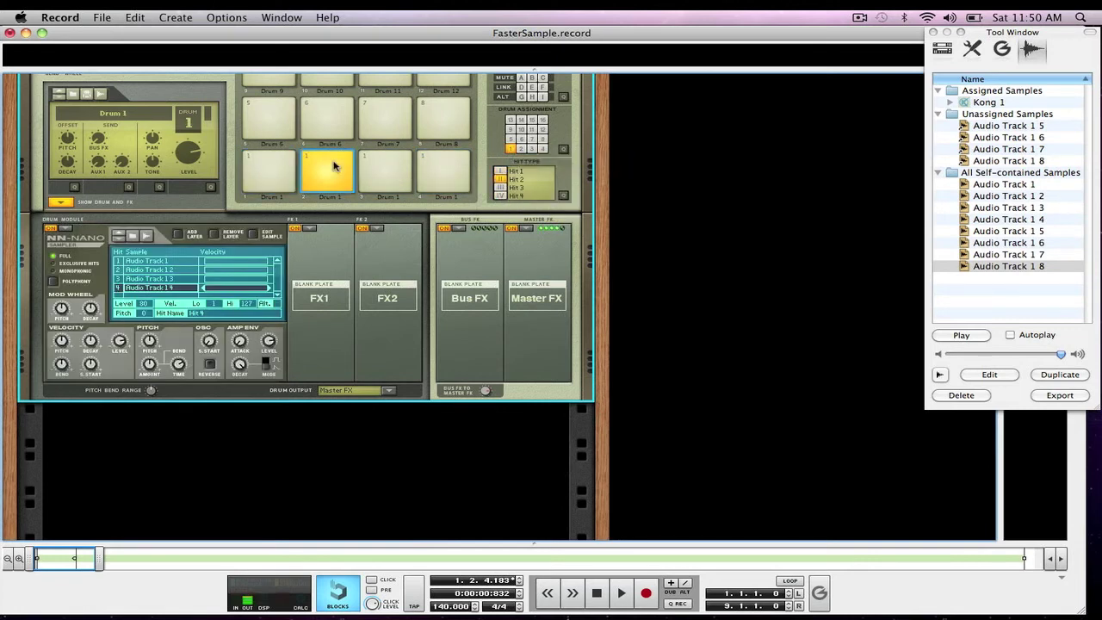
click(380, 167)
click(430, 168)
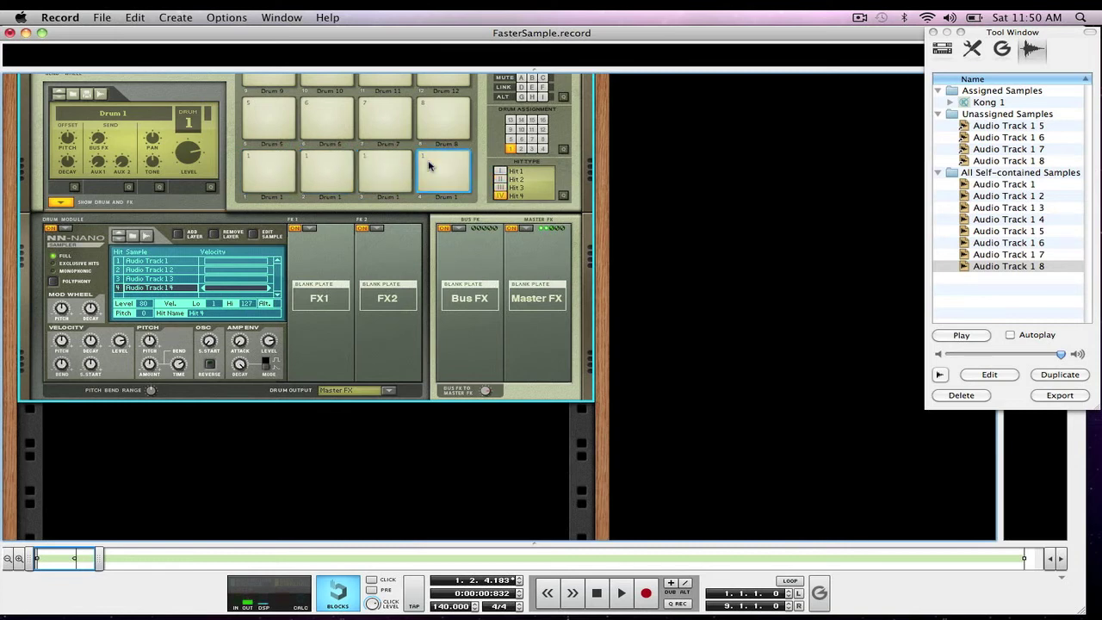
click(261, 125)
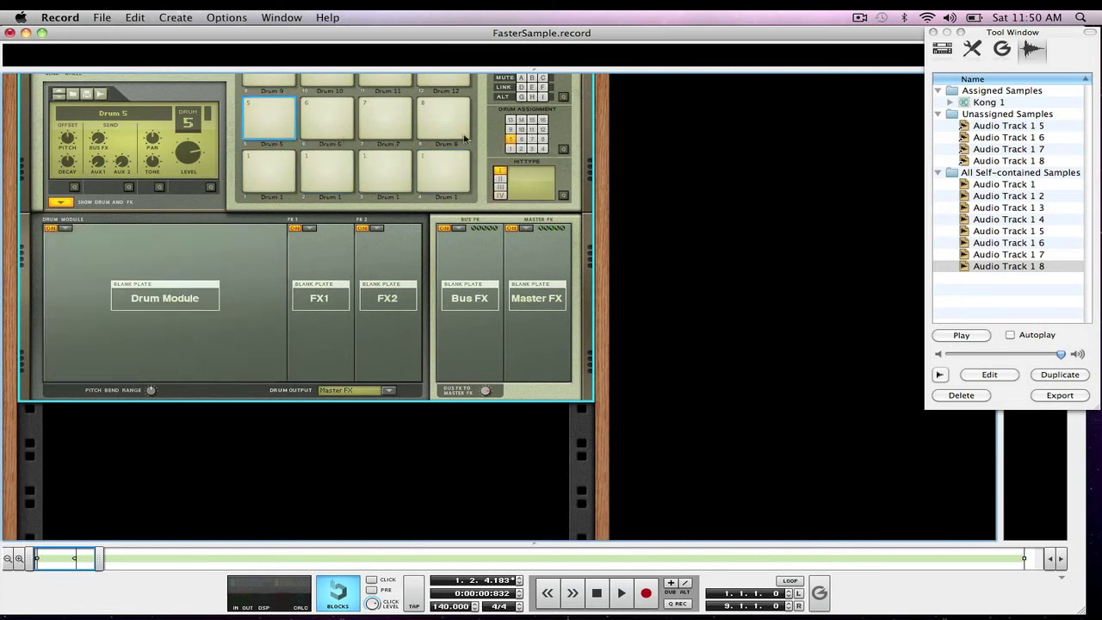
Step: Make Drum 5 an NN-Nano and load Audio Track 1 5 and 1 6 into hits 1 and 2
click(67, 228)
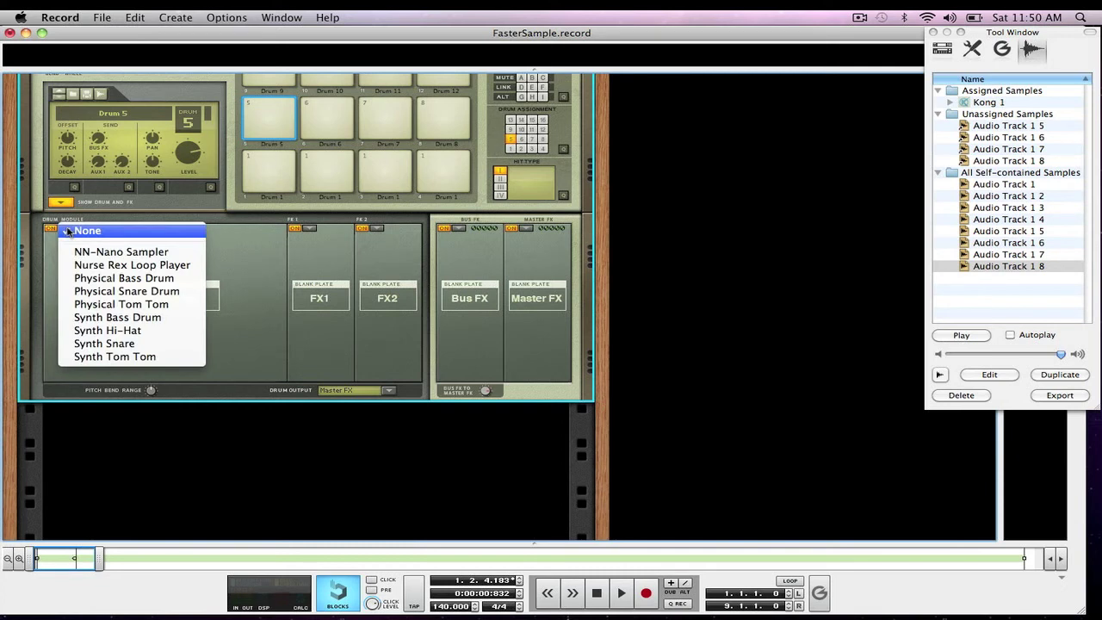
click(113, 255)
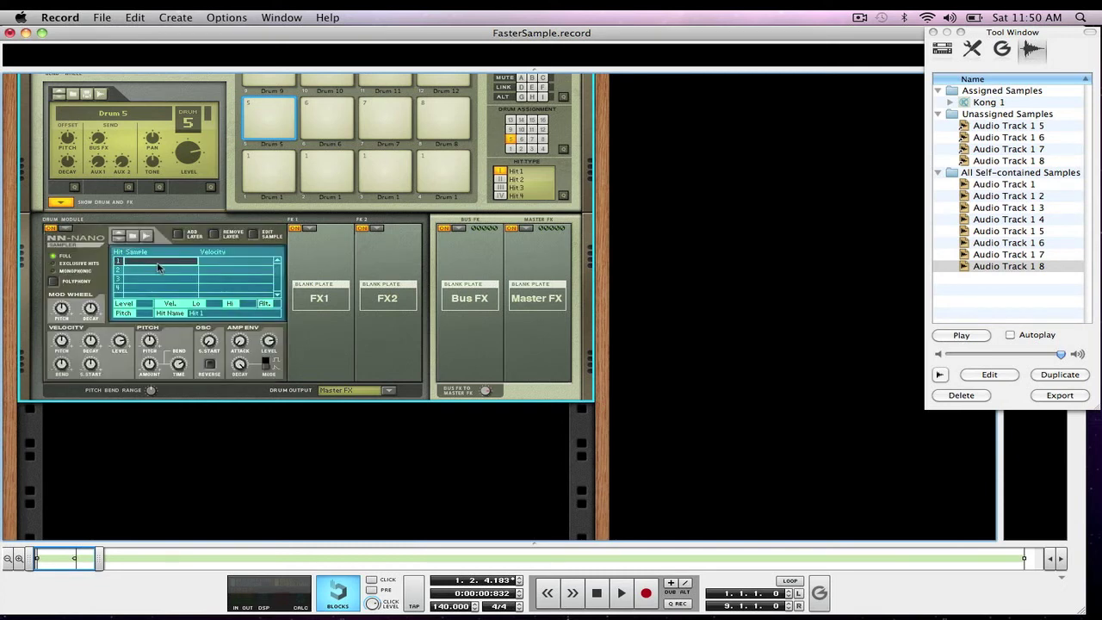
double_click(158, 268)
double_click(457, 205)
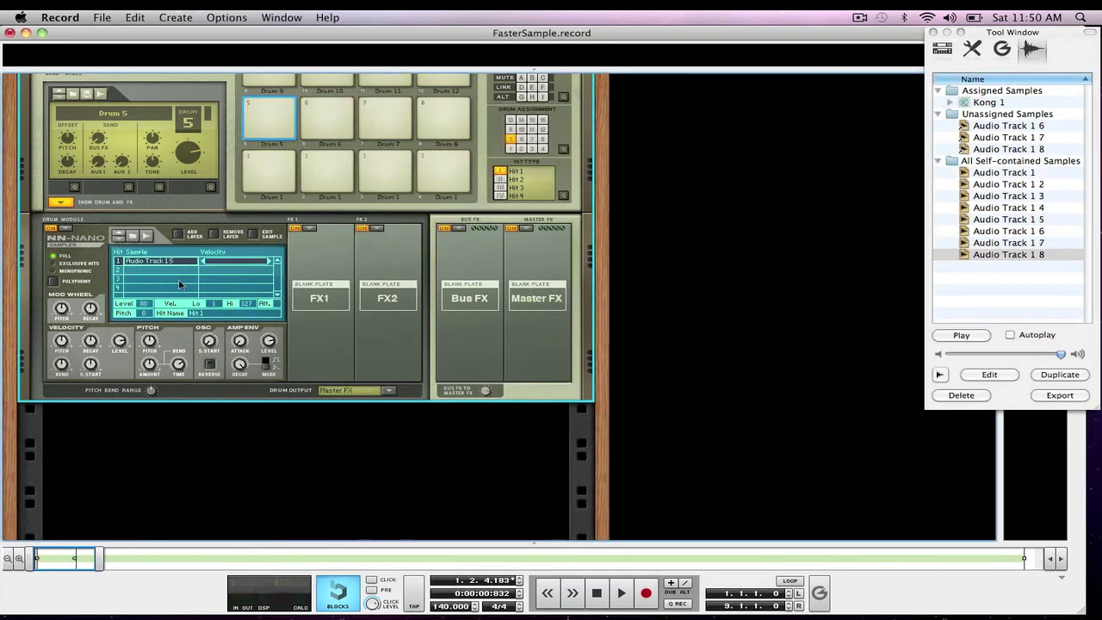
double_click(145, 275)
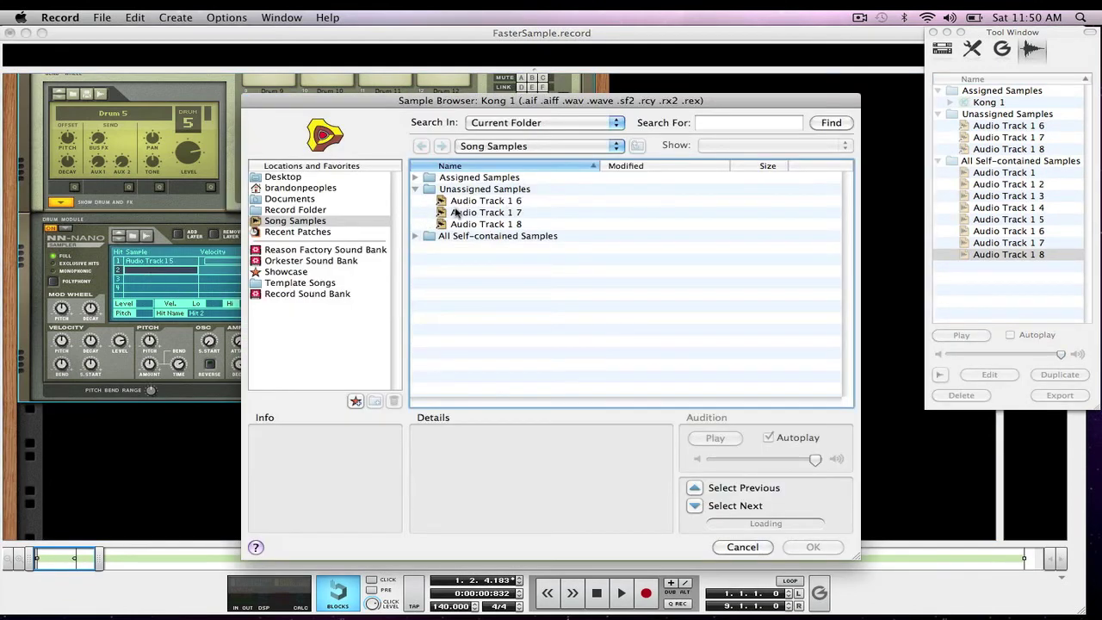
double_click(463, 202)
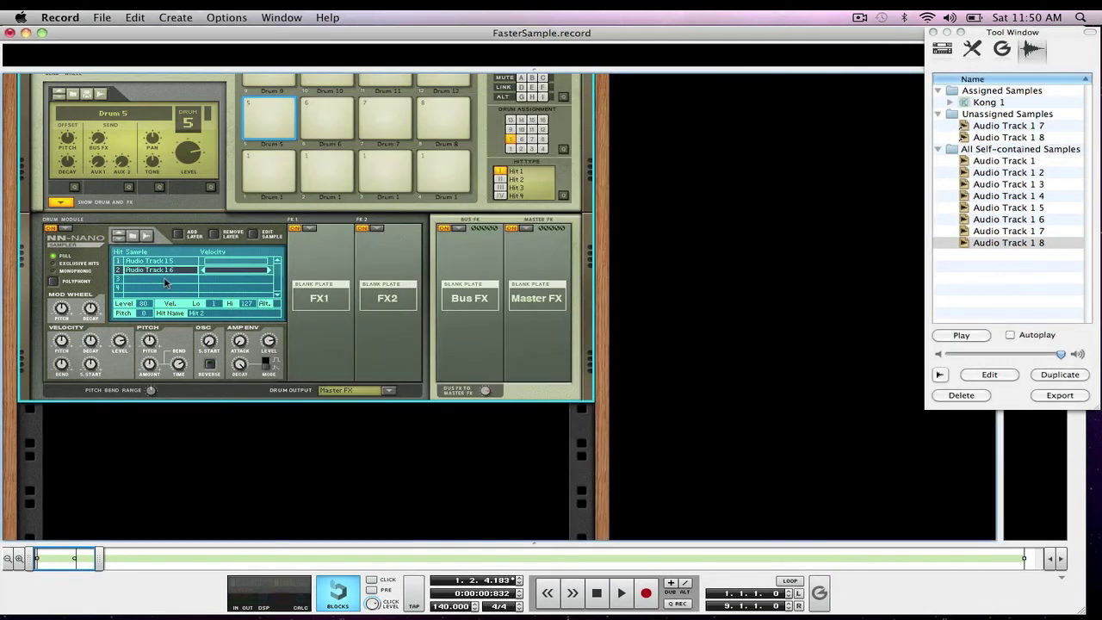
Step: Load Audio Track 1 7 and Audio Track 1 8 into Drum 5's hits 3 and 4
double_click(166, 281)
double_click(458, 204)
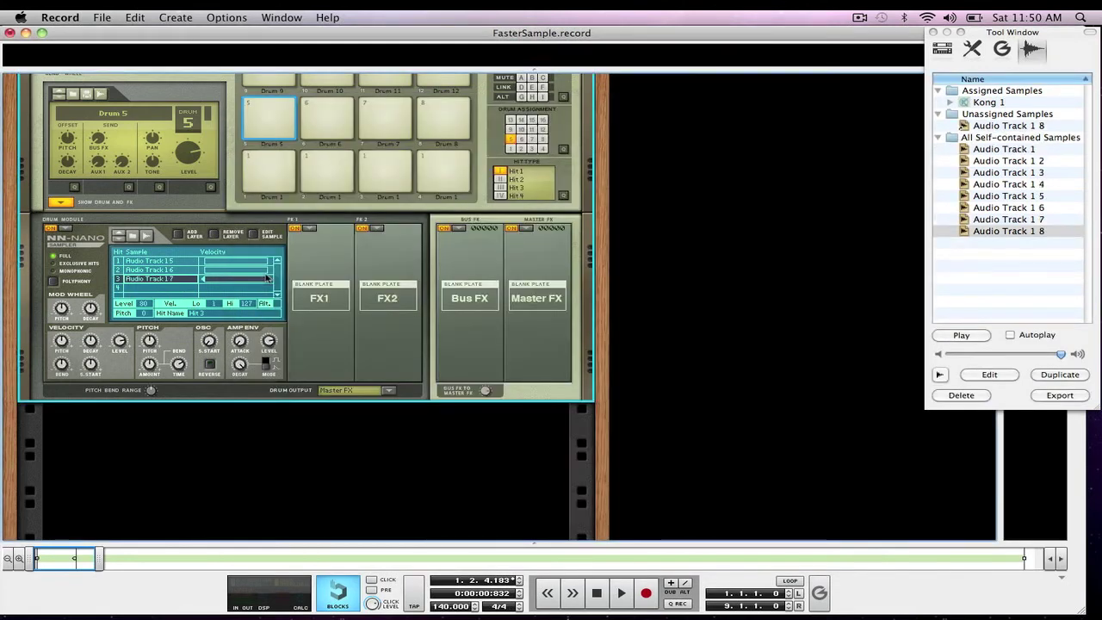
double_click(181, 289)
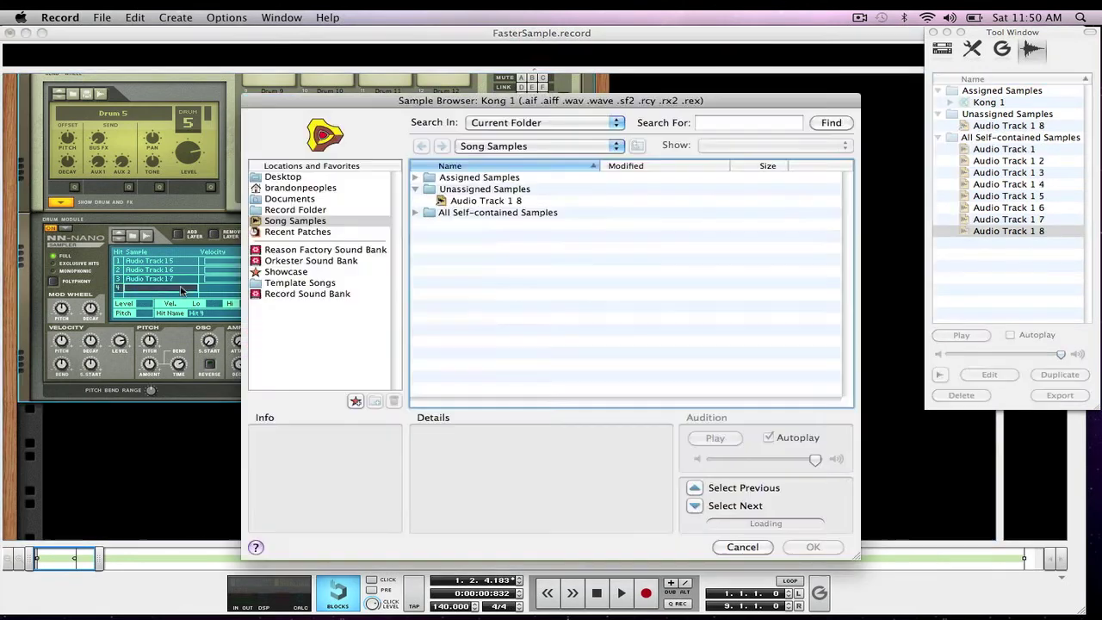
double_click(497, 205)
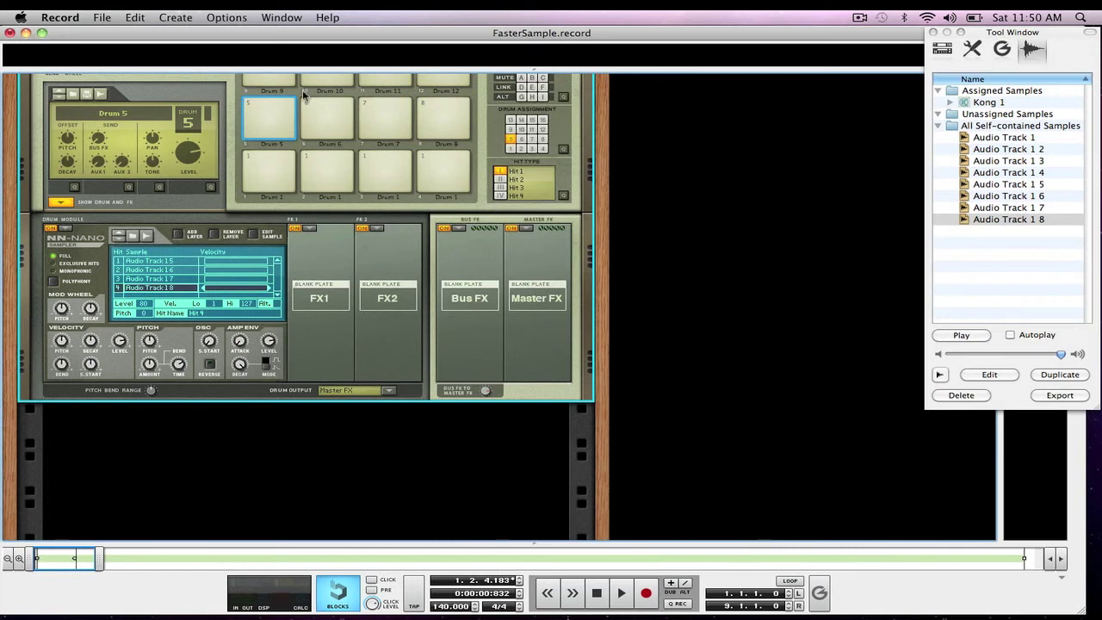
Step: Assign pads 6, 7 and 8 to Drum 5
click(330, 120)
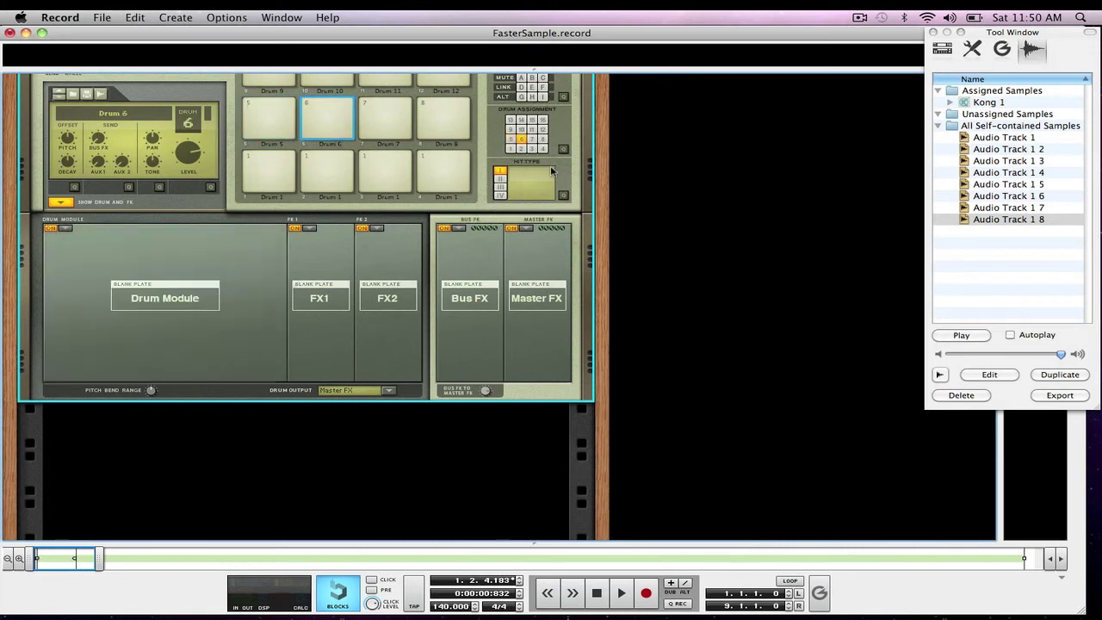
click(512, 140)
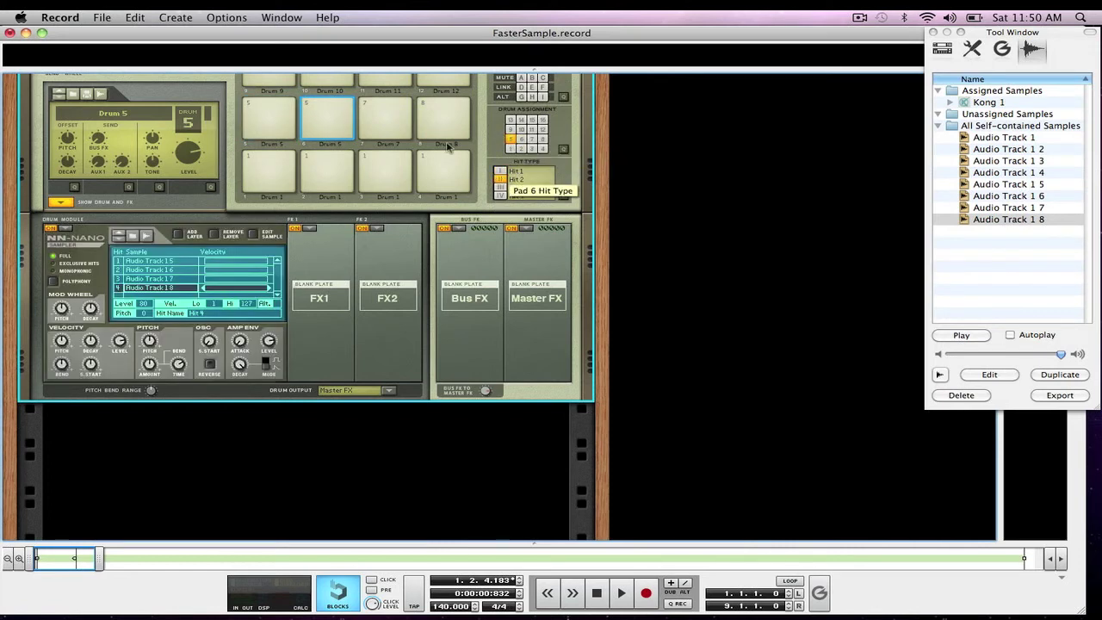
click(385, 120)
click(511, 139)
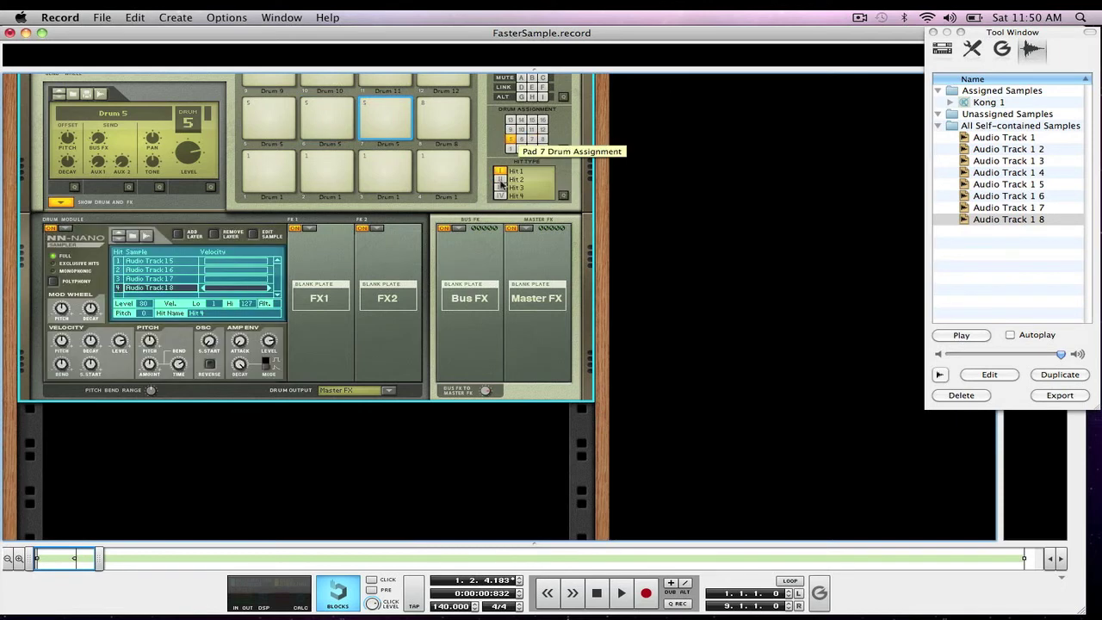
click(443, 114)
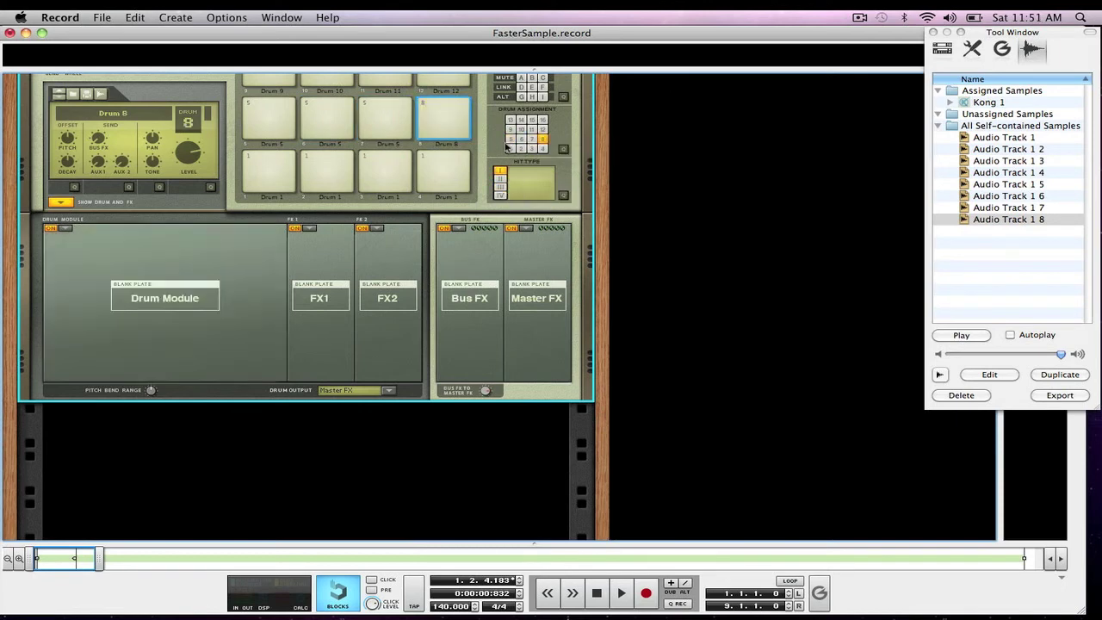
click(511, 141)
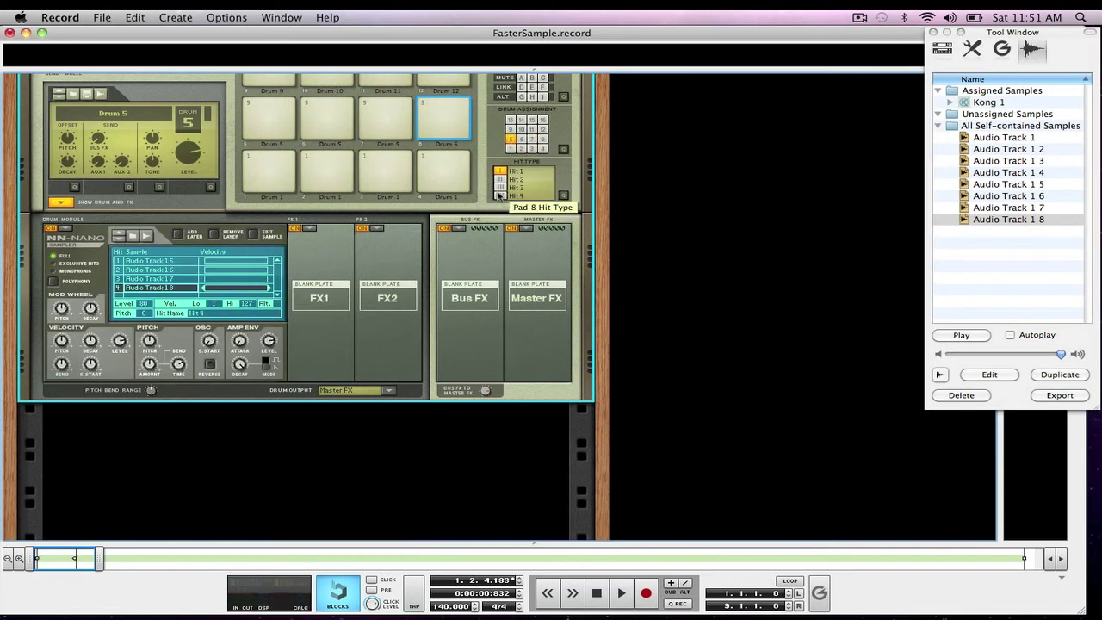
Step: Audition pads 5 through 8
click(261, 122)
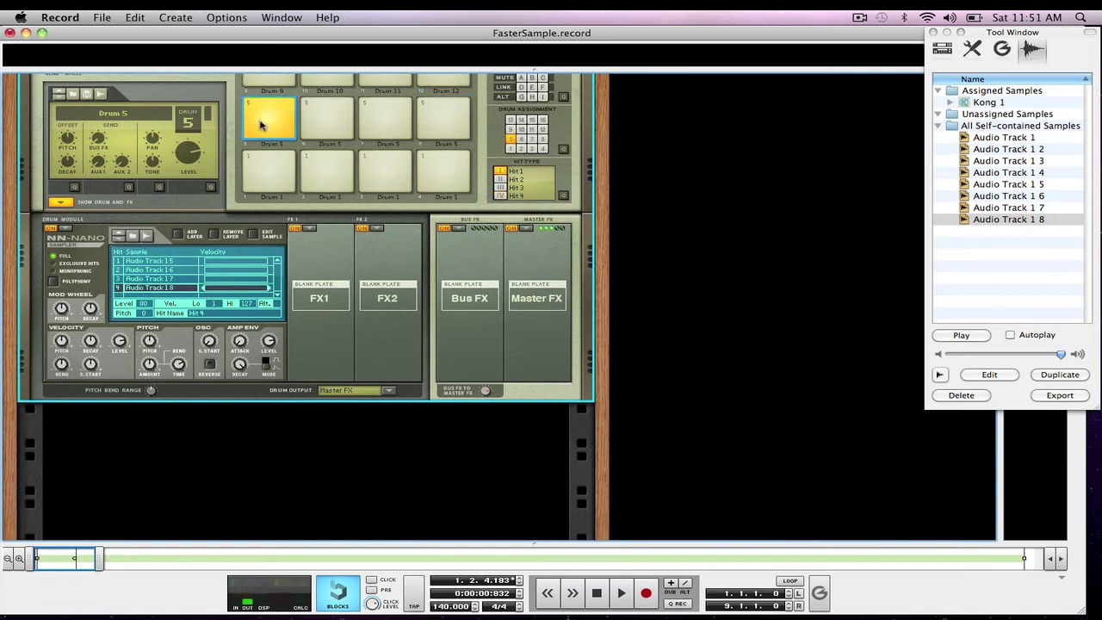
click(336, 120)
click(387, 119)
click(443, 121)
Step: Audition all eight pads in order from pad 1 to pad 8
click(264, 165)
click(320, 164)
click(380, 163)
click(447, 165)
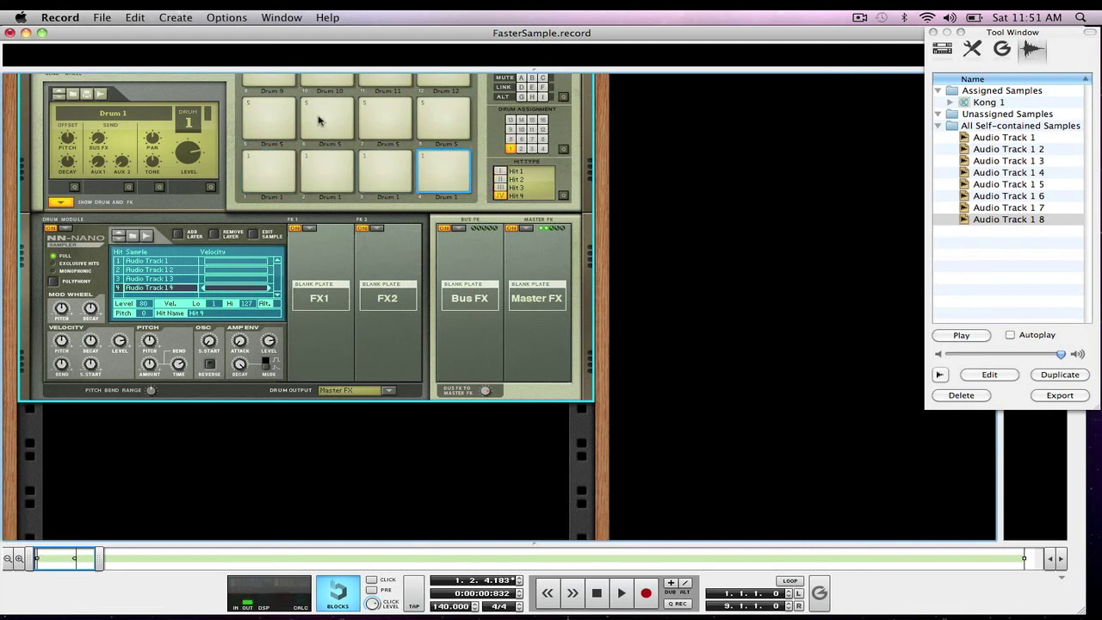
click(263, 108)
click(320, 114)
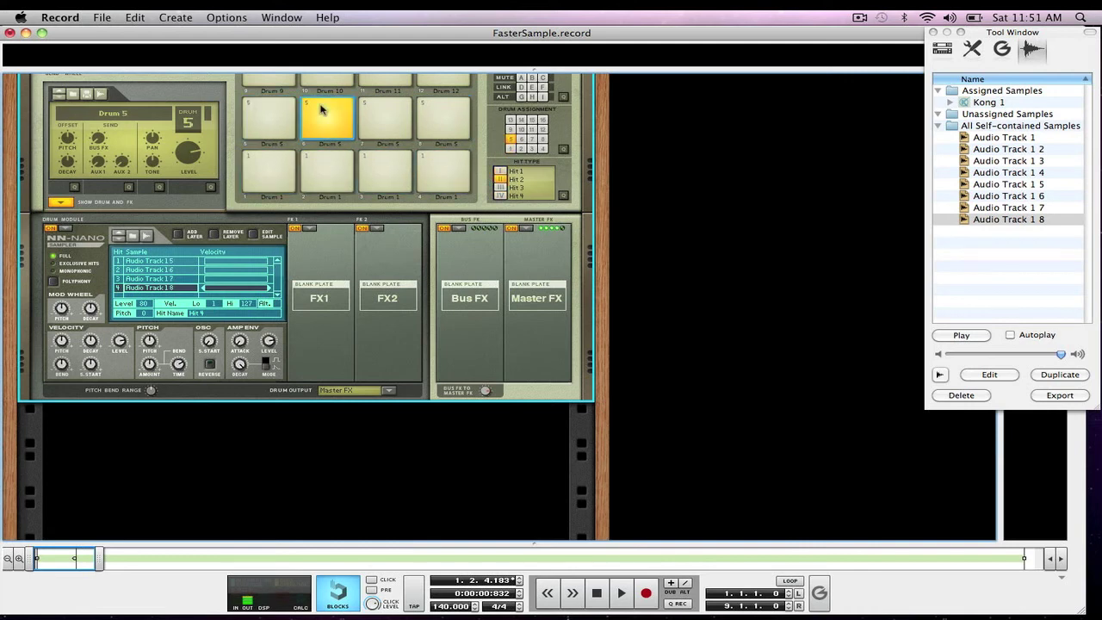
click(392, 112)
click(447, 113)
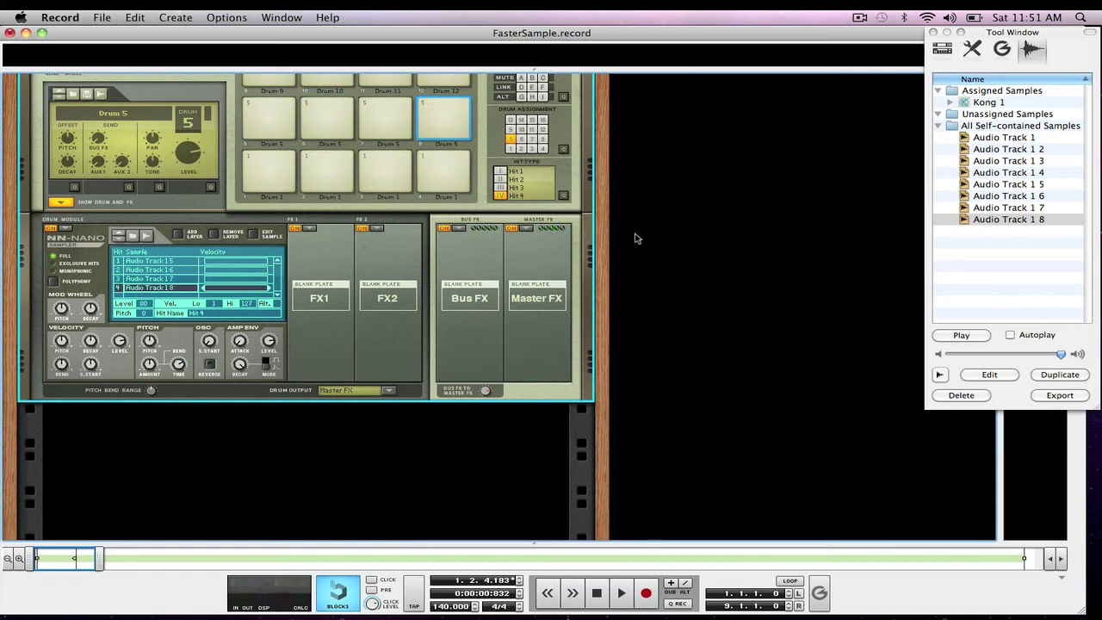
Step: Scroll the rack up to show Kong 1 and play pad 5 seven times
scroll(635, 238, up, 5)
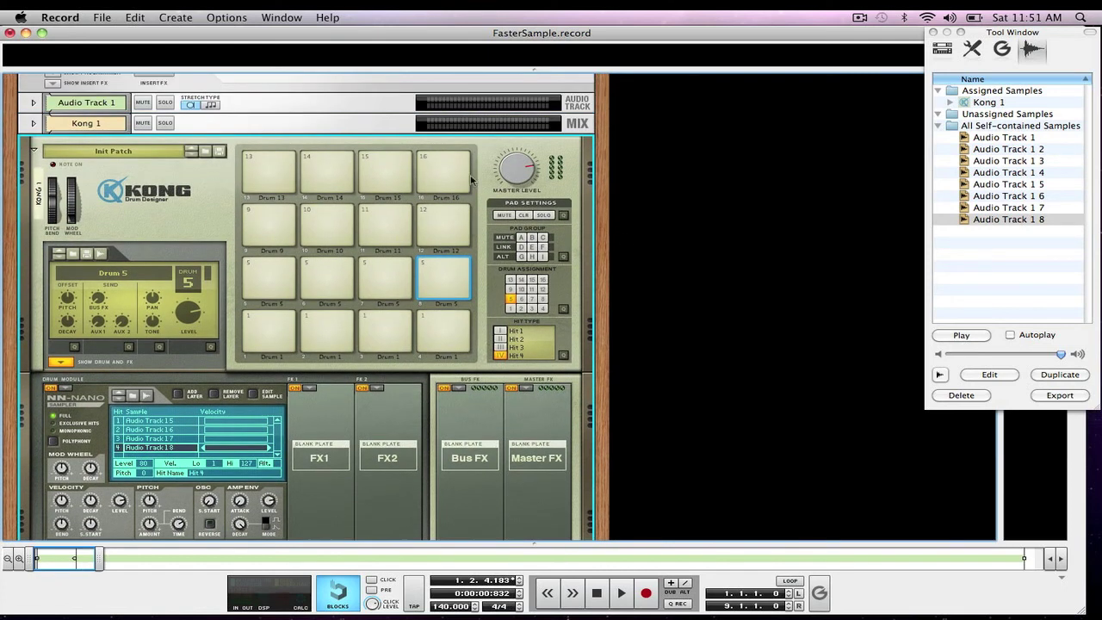
click(267, 263)
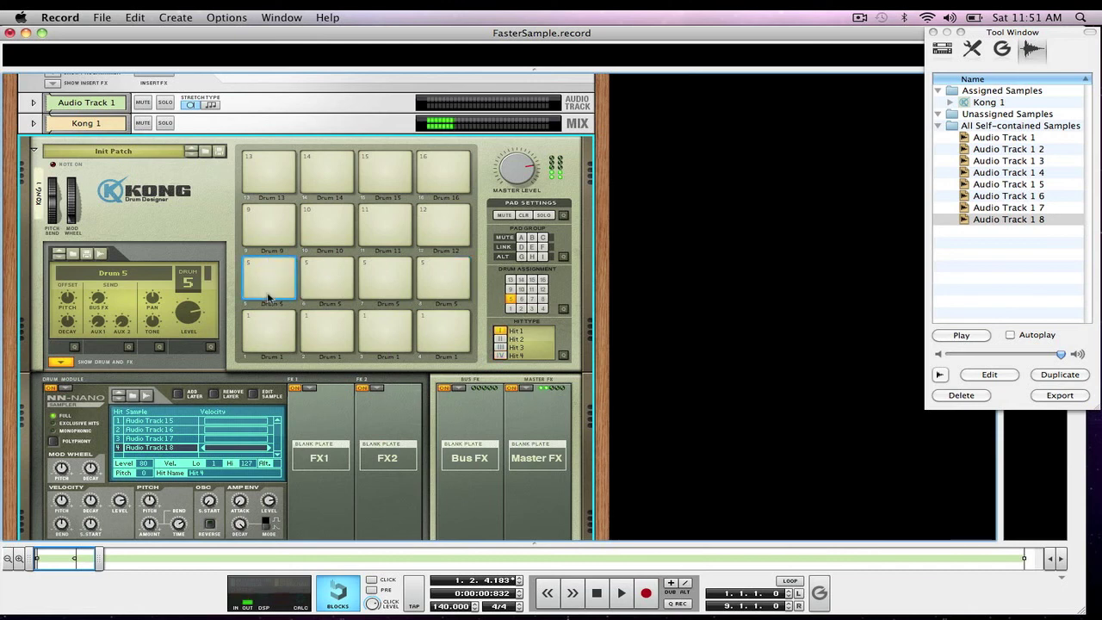
click(267, 283)
click(267, 283)
click(268, 281)
click(268, 279)
click(267, 273)
click(267, 276)
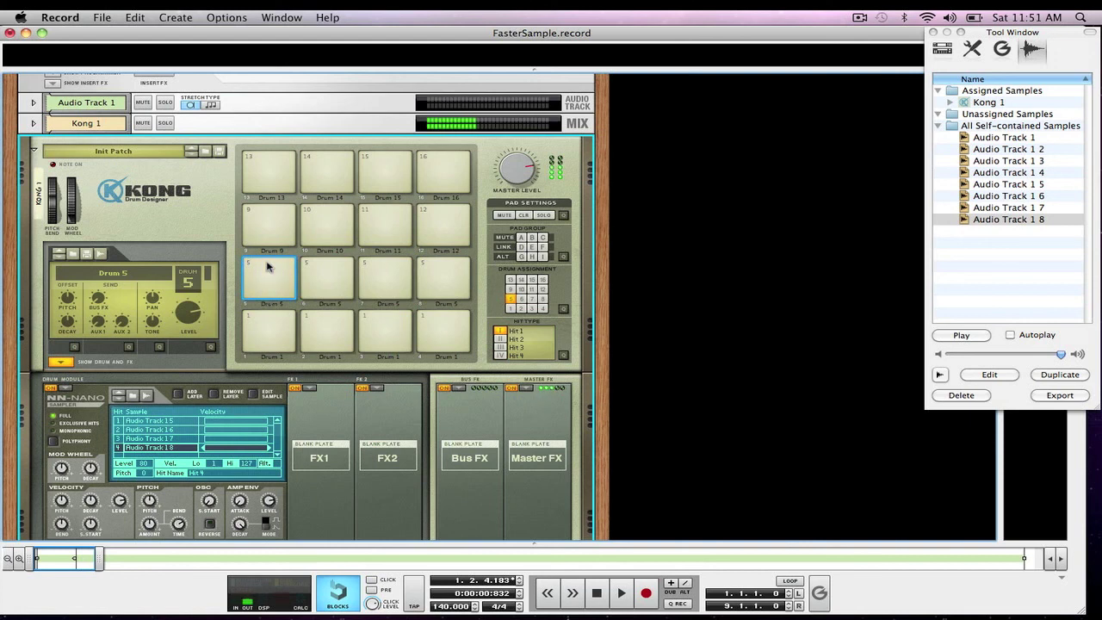